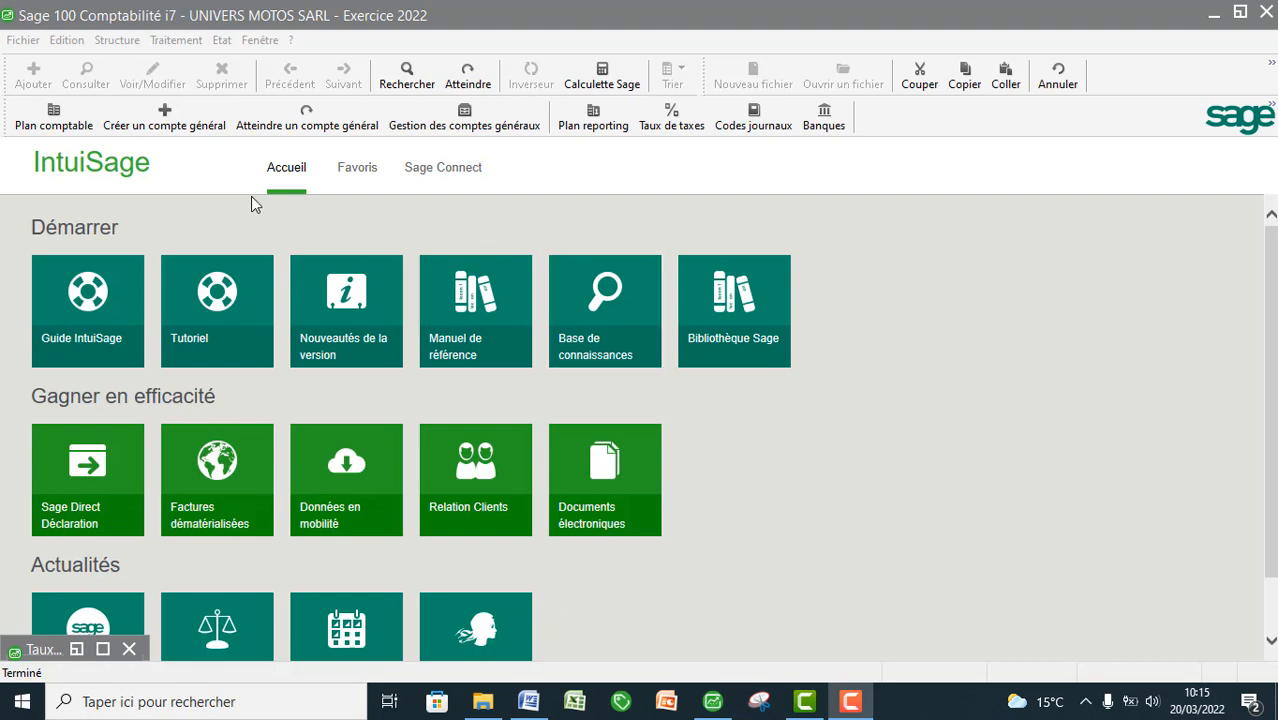
Open the list of entry journals (Journaux de saisie) and maximize its window, showing all journals.
{"action": "left_click", "coordinate": [180, 45]}
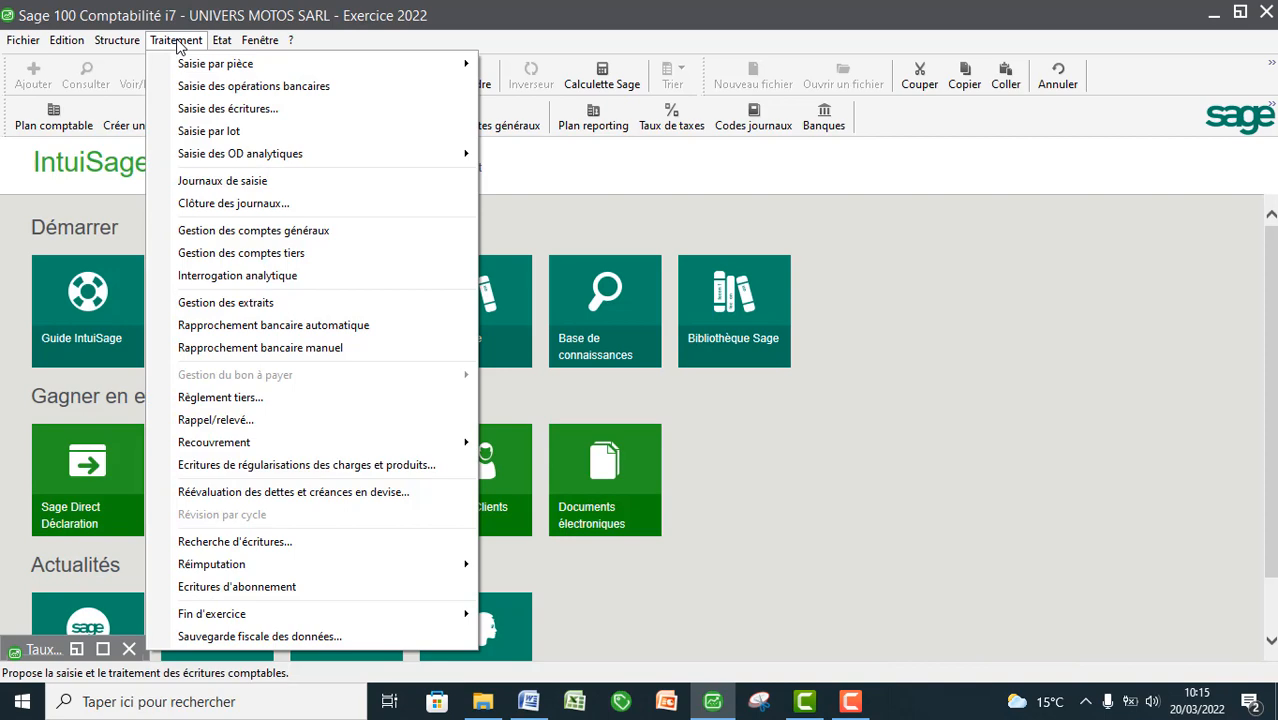
{"action": "left_click", "coordinate": [198, 187]}
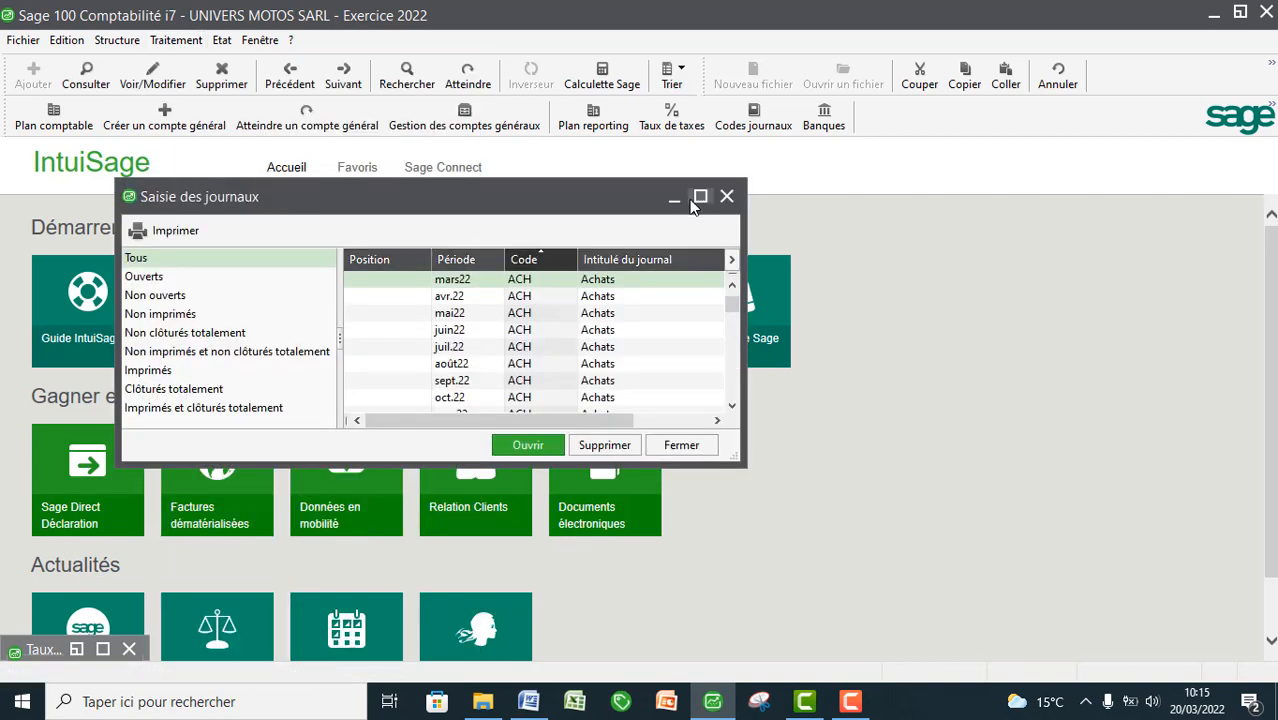
{"action": "left_click", "coordinate": [699, 198]}
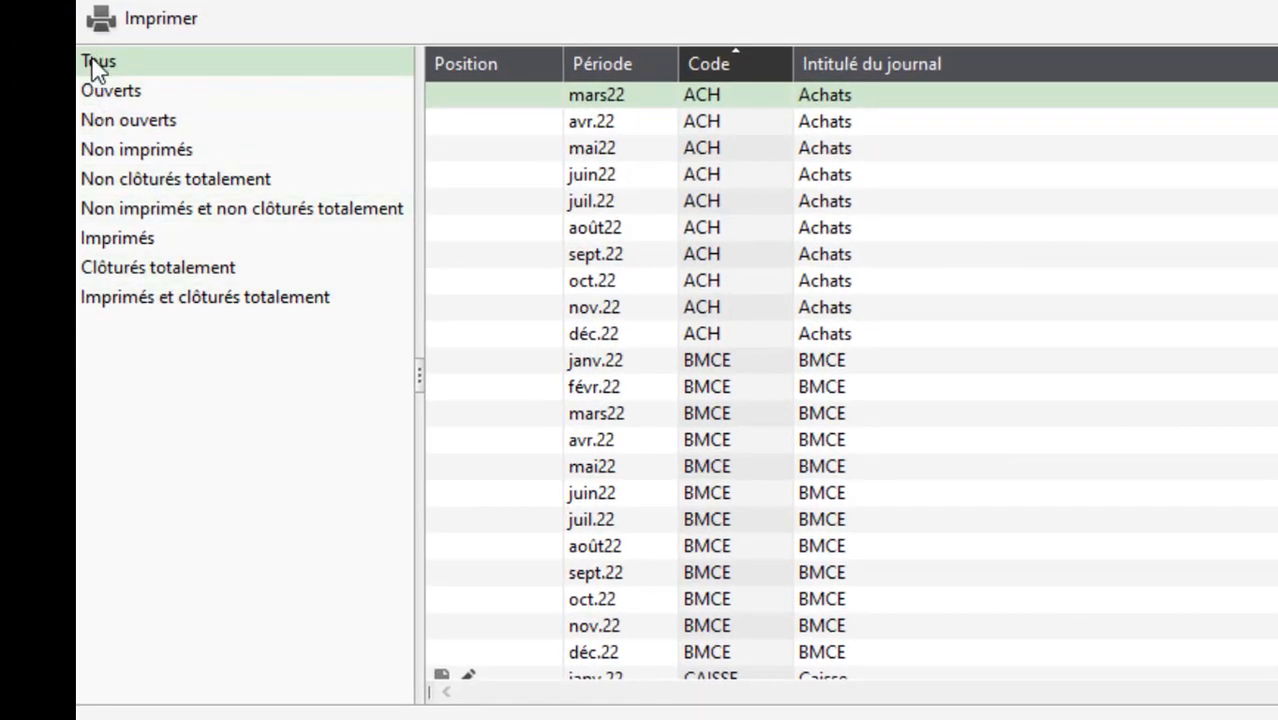
{"action": "left_click", "coordinate": [98, 94]}
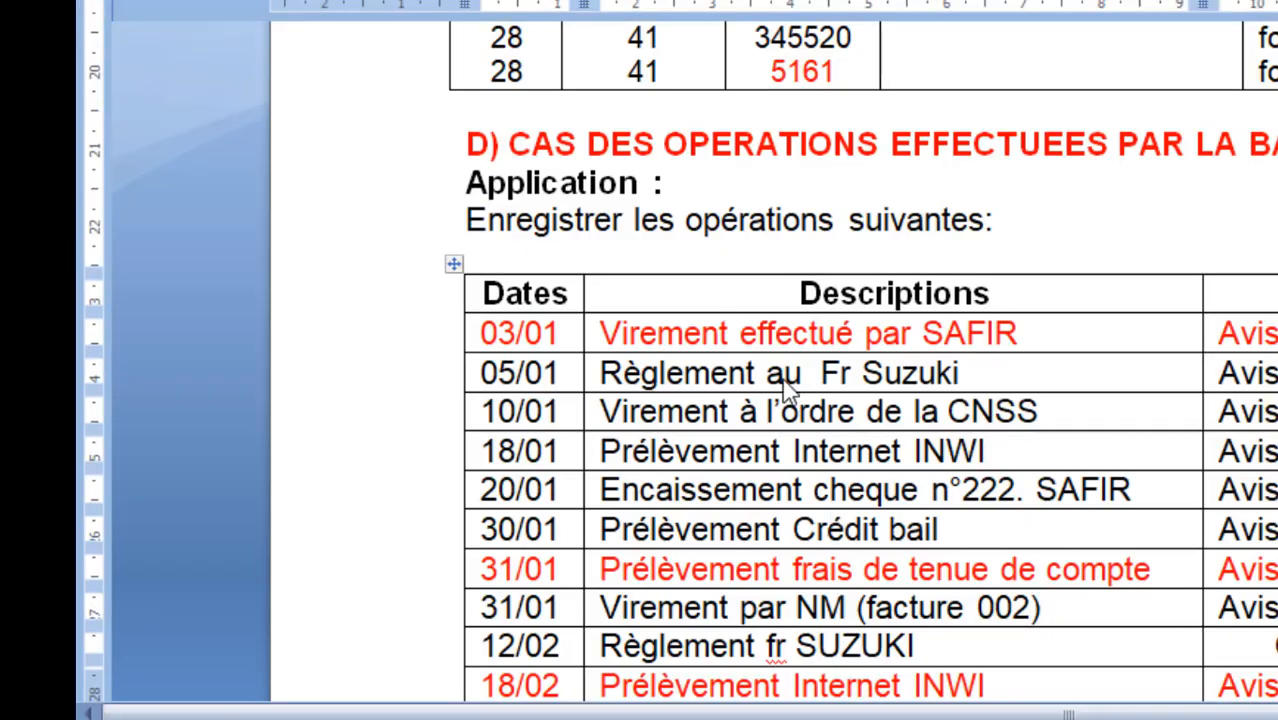
In the Word document, examine section D's table of bank operations and the BMCE journal solution for January, down to the 03/01 SAFIR transfer.
{"action": "scroll", "coordinate": [764, 300], "scroll_direction": "down", "scroll_amount": 1}
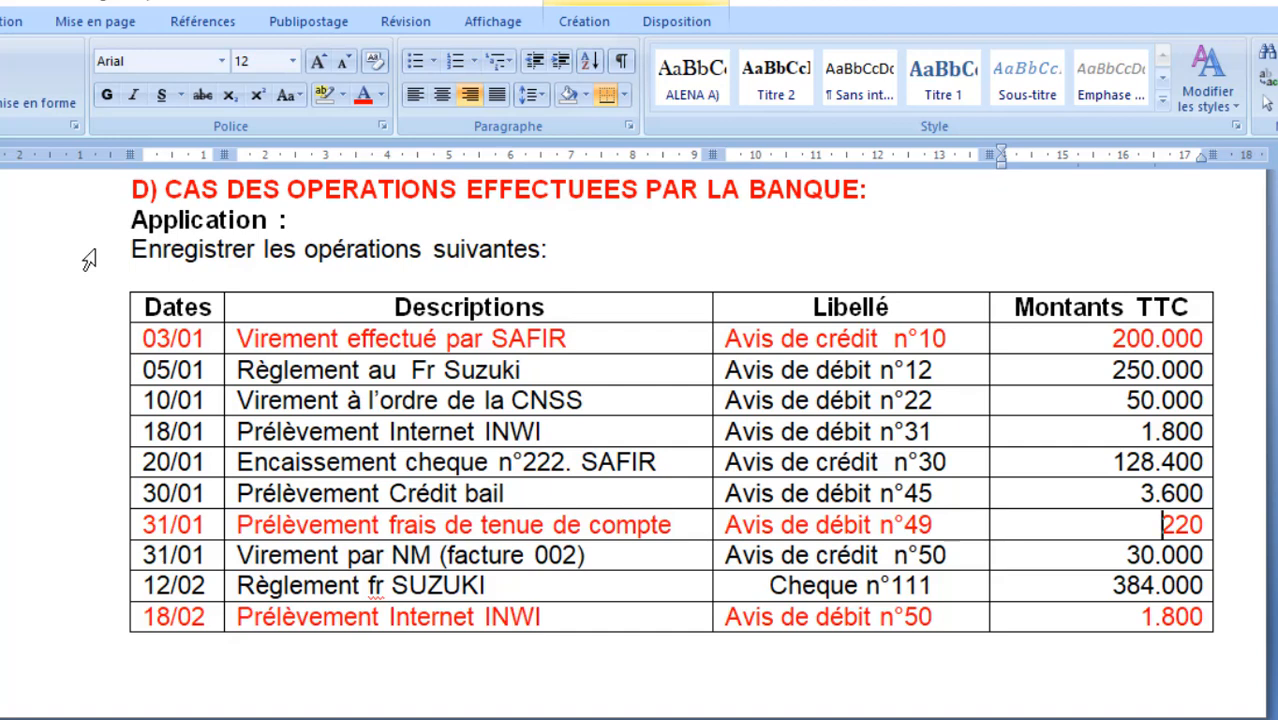
{"action": "left_click", "coordinate": [95, 350]}
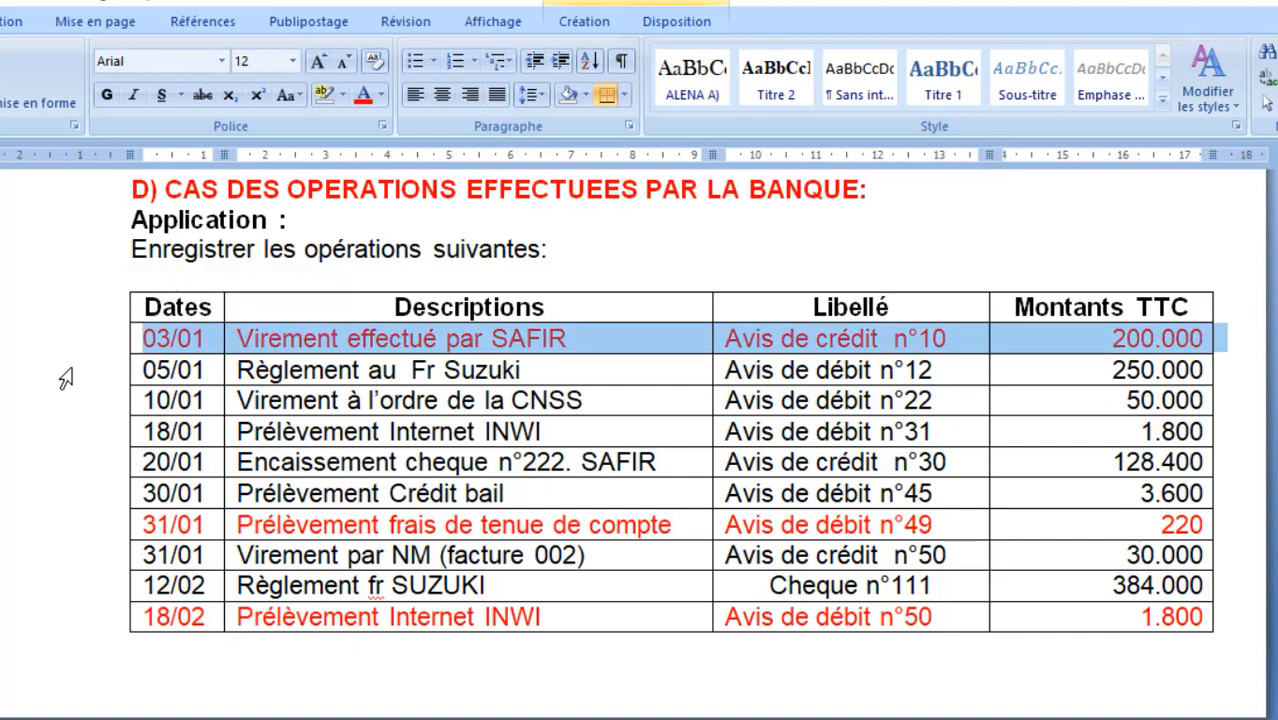
{"action": "left_click", "coordinate": [62, 528]}
{"action": "left_click", "coordinate": [90, 615]}
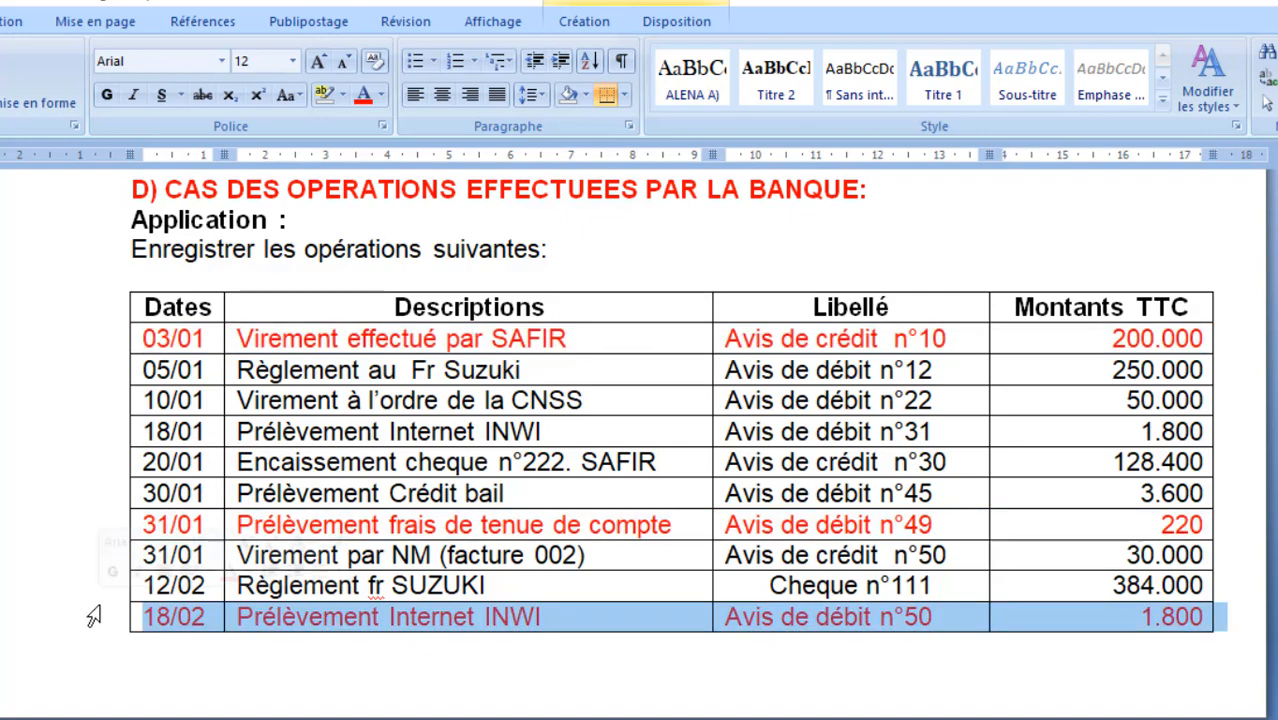
{"action": "scroll", "coordinate": [62, 540], "scroll_direction": "down", "scroll_amount": 15}
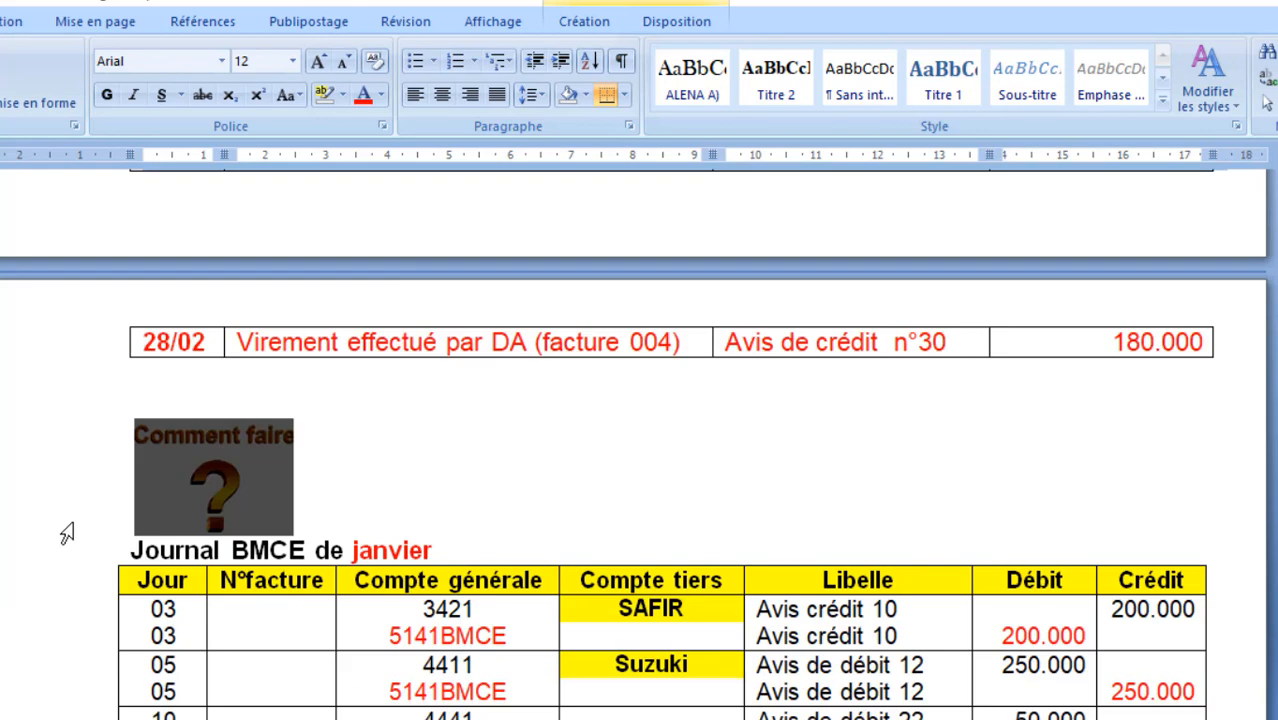
{"action": "scroll", "coordinate": [66, 535], "scroll_direction": "down", "scroll_amount": 2}
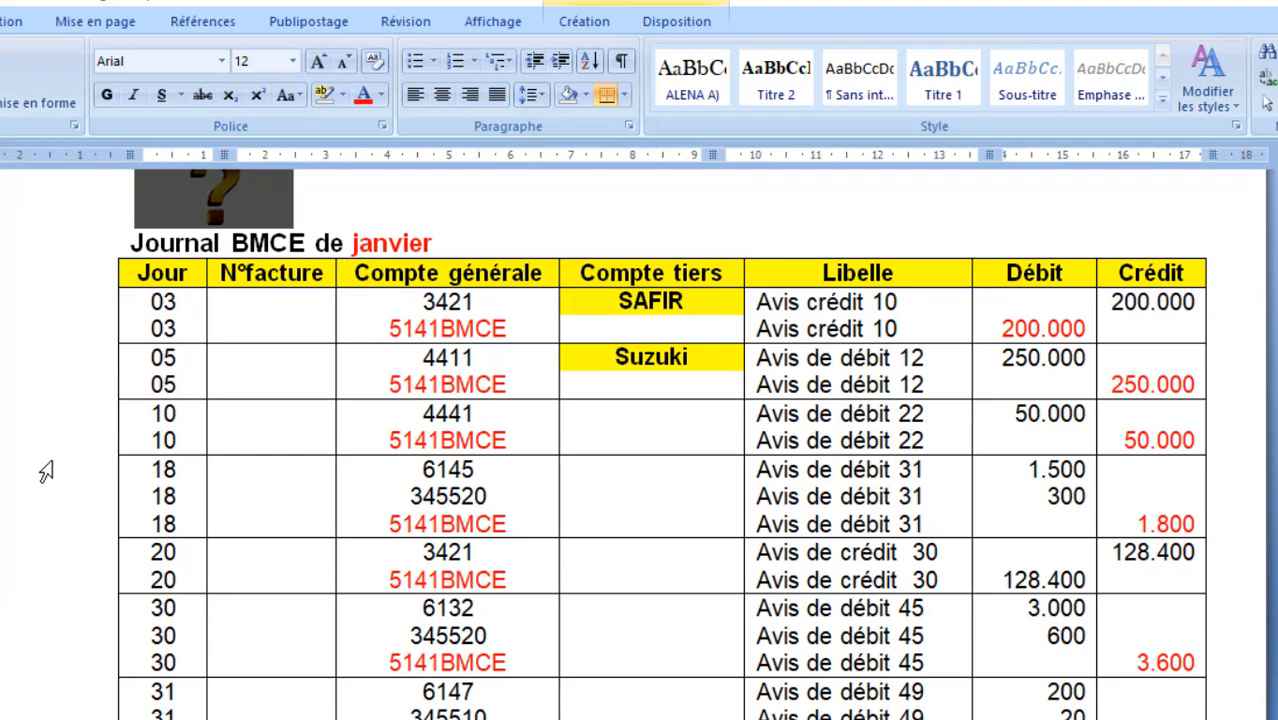
{"action": "scroll", "coordinate": [40, 468], "scroll_direction": "up", "scroll_amount": 20}
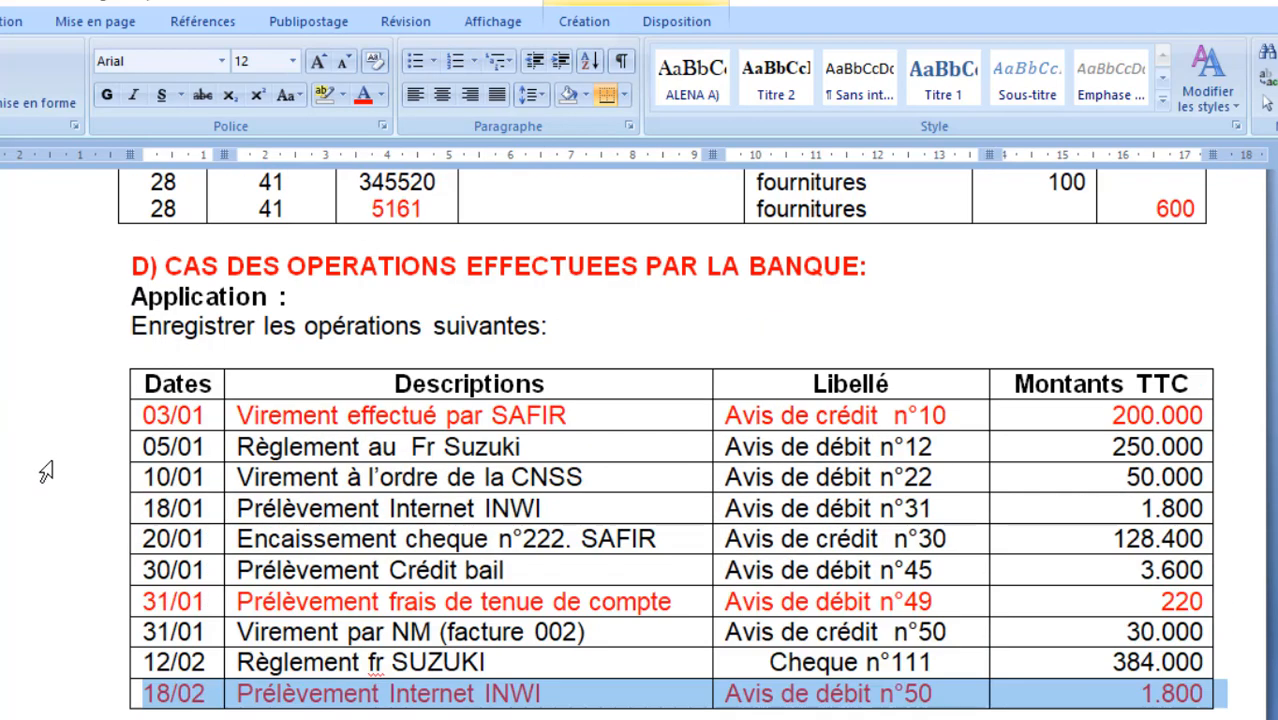
{"action": "left_click", "coordinate": [58, 418]}
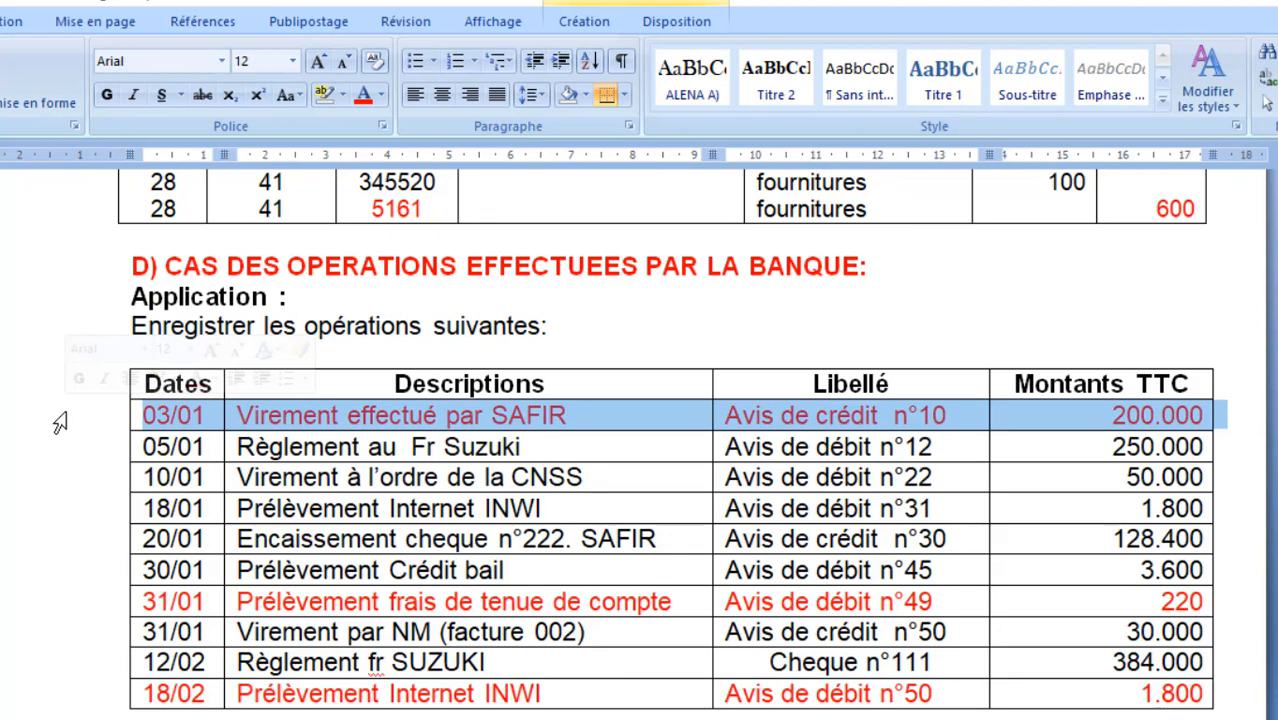
{"action": "left_click", "coordinate": [304, 418]}
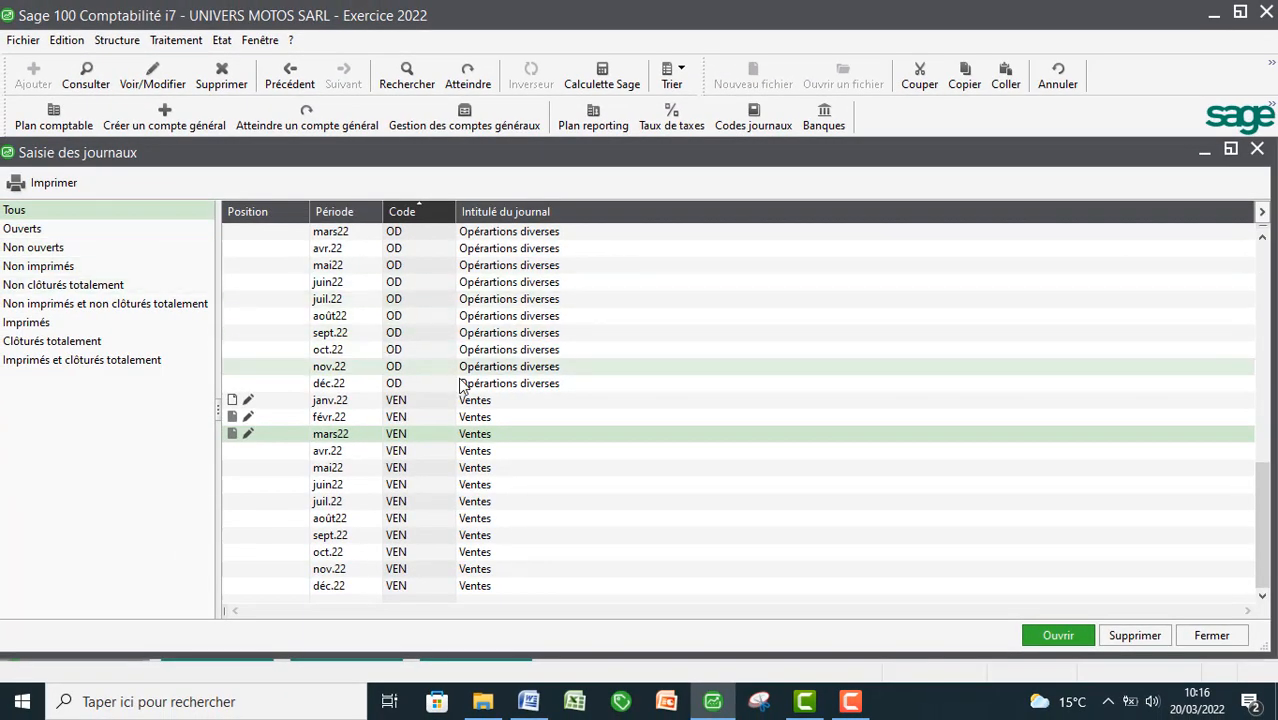
Sort the journals by period, open the BMCE journal for January 2022 and maximize its window.
{"action": "left_click", "coordinate": [345, 212]}
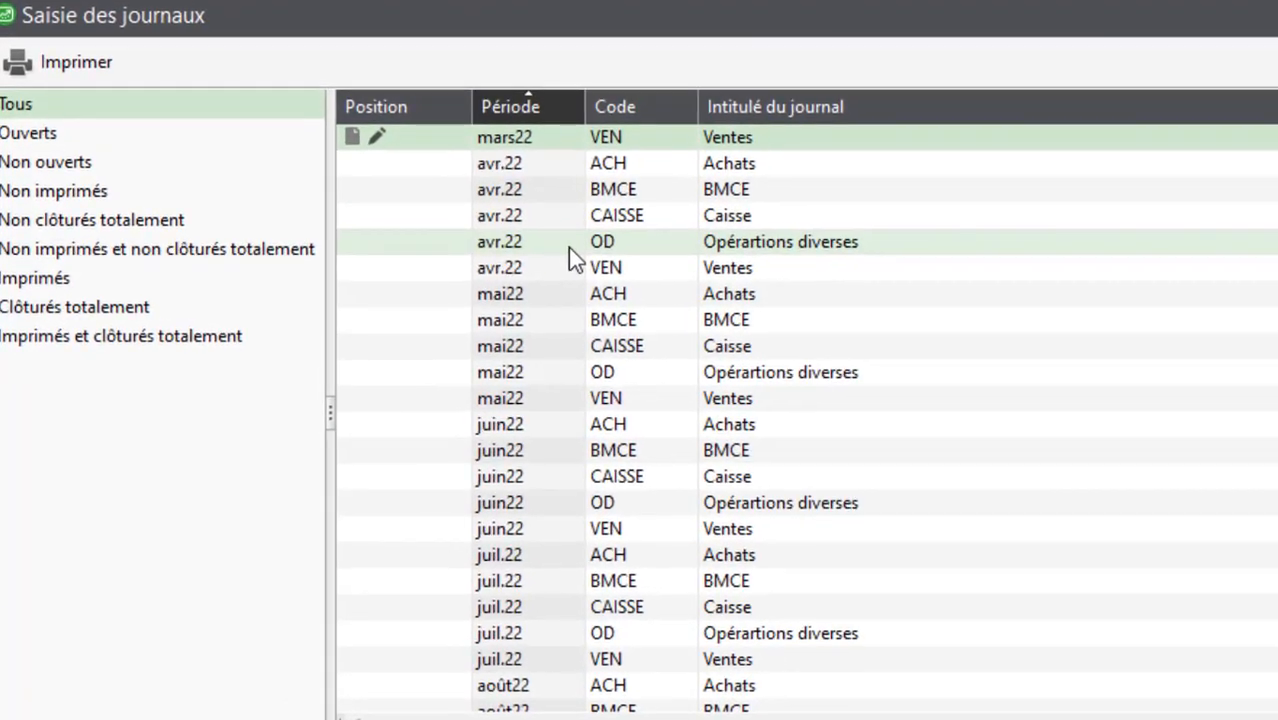
{"action": "scroll", "coordinate": [372, 304], "scroll_direction": "up", "scroll_amount": 5}
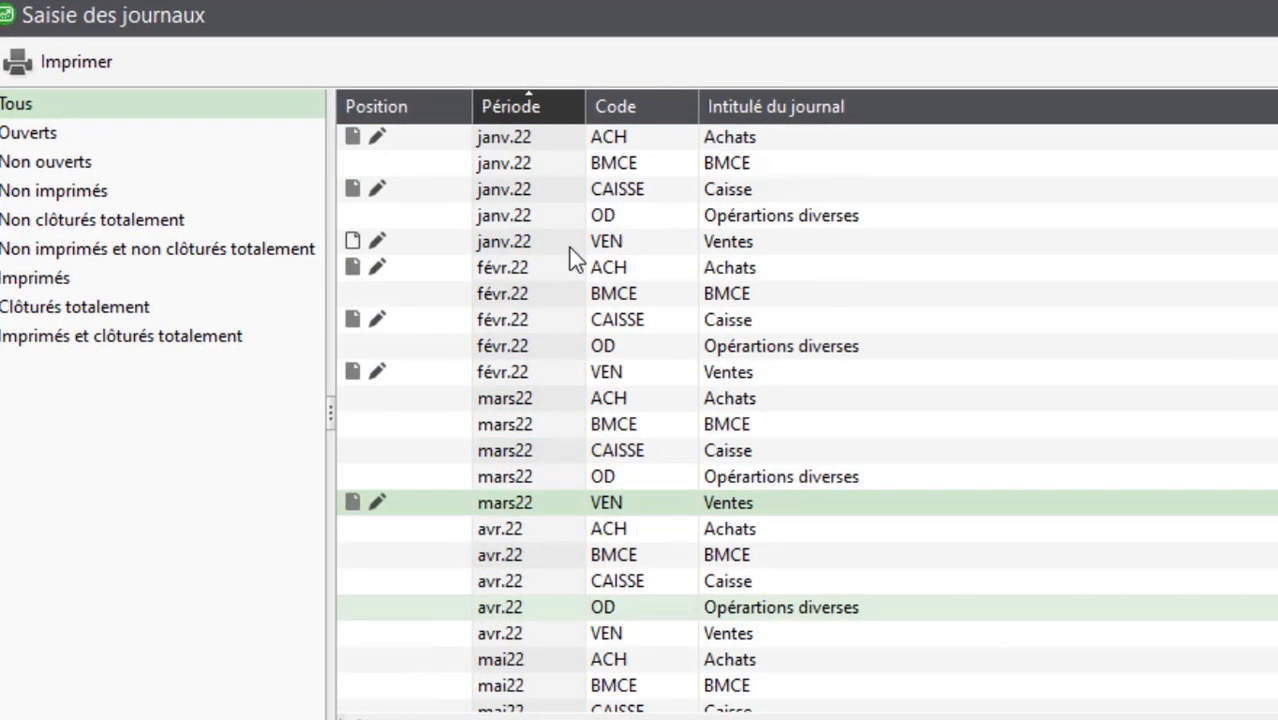
{"action": "left_click", "coordinate": [553, 165]}
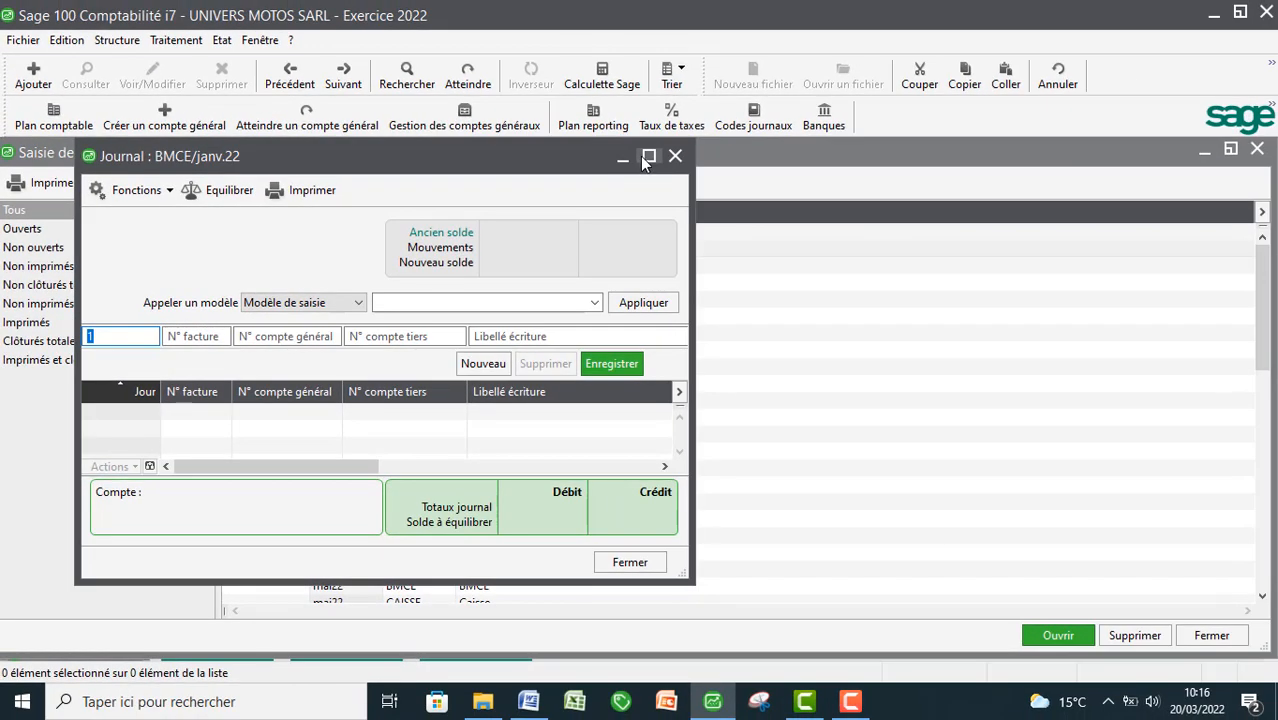
{"action": "left_click", "coordinate": [648, 156]}
Start an entry line for day 3 without an invoice number, on general account 3421 and third-party account SAFIR.
{"action": "type", "text": "3"}
{"action": "key", "text": "Tab"}
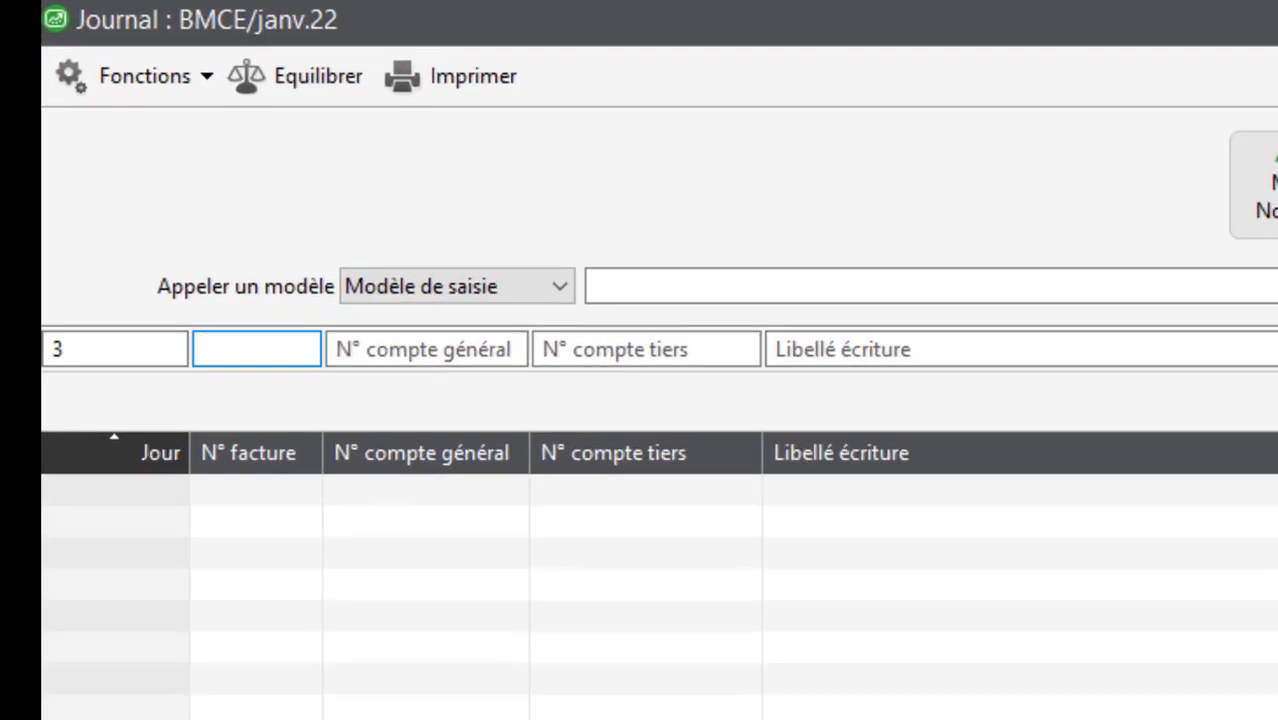
{"action": "key", "text": "Tab"}
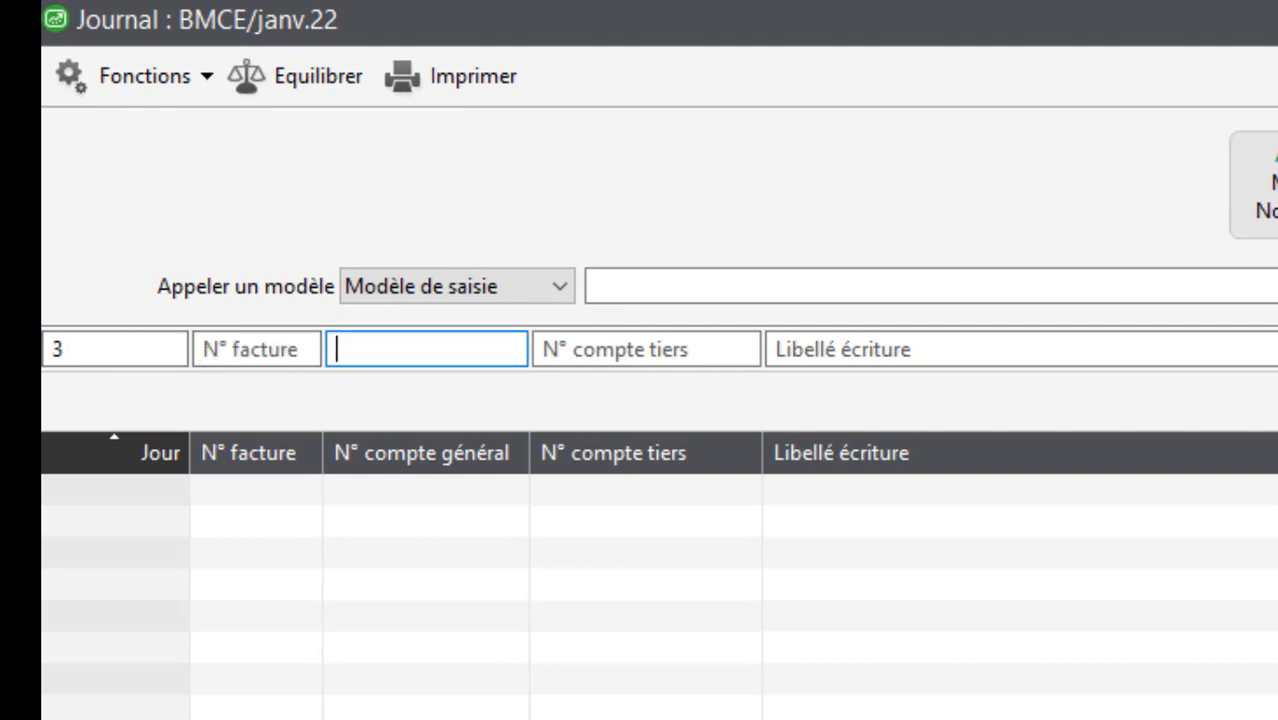
{"action": "type", "text": "3421"}
{"action": "key", "text": "Tab"}
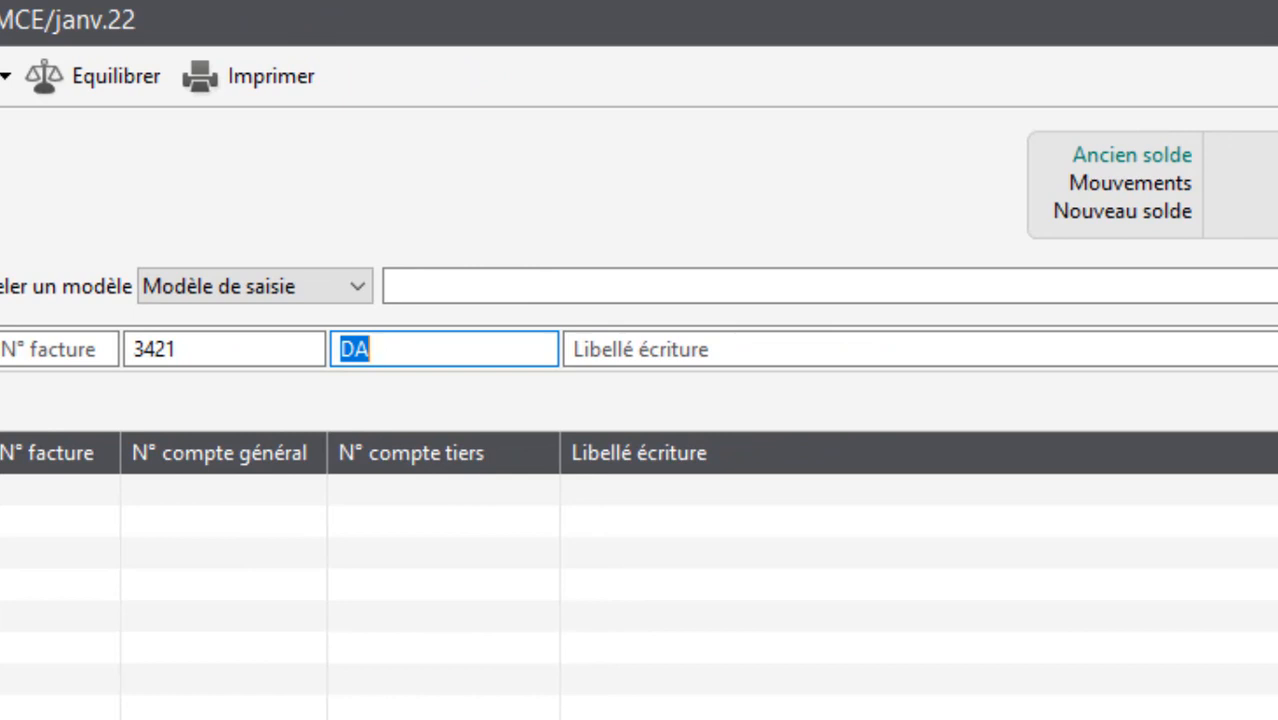
{"action": "key", "text": "BackSpace"}
{"action": "key", "text": "Tab"}
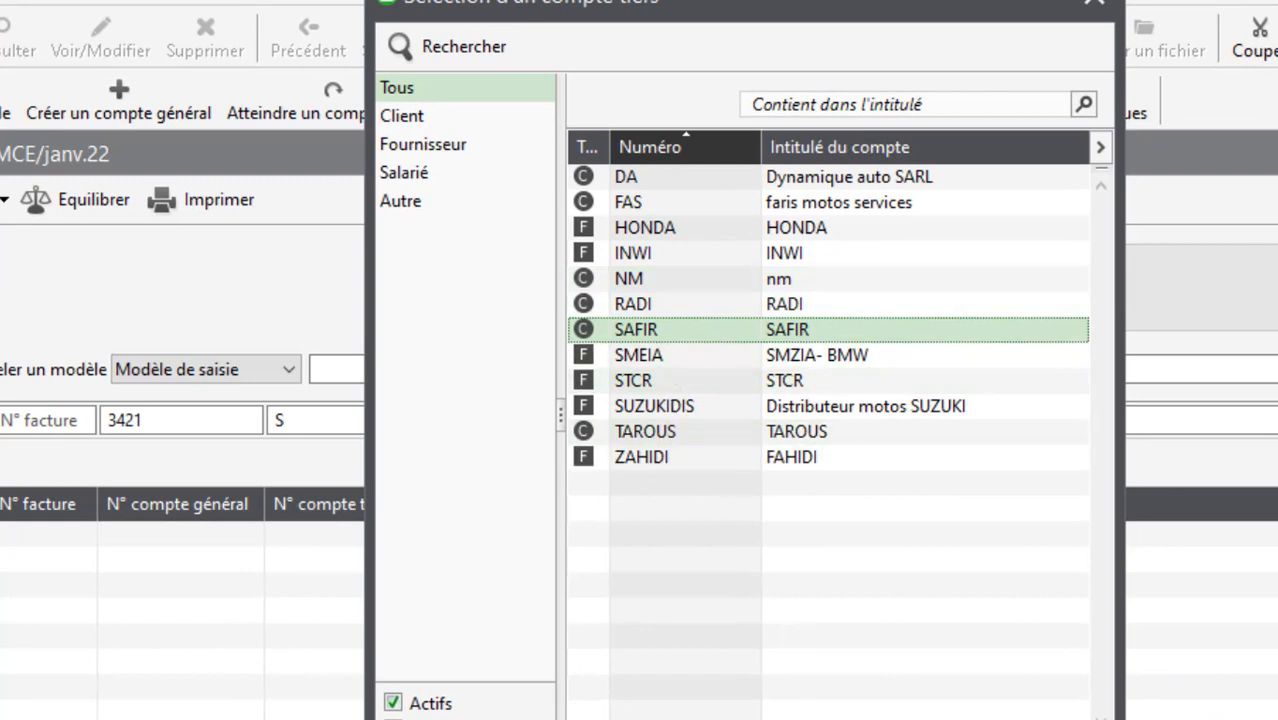
{"action": "key", "text": "Return"}
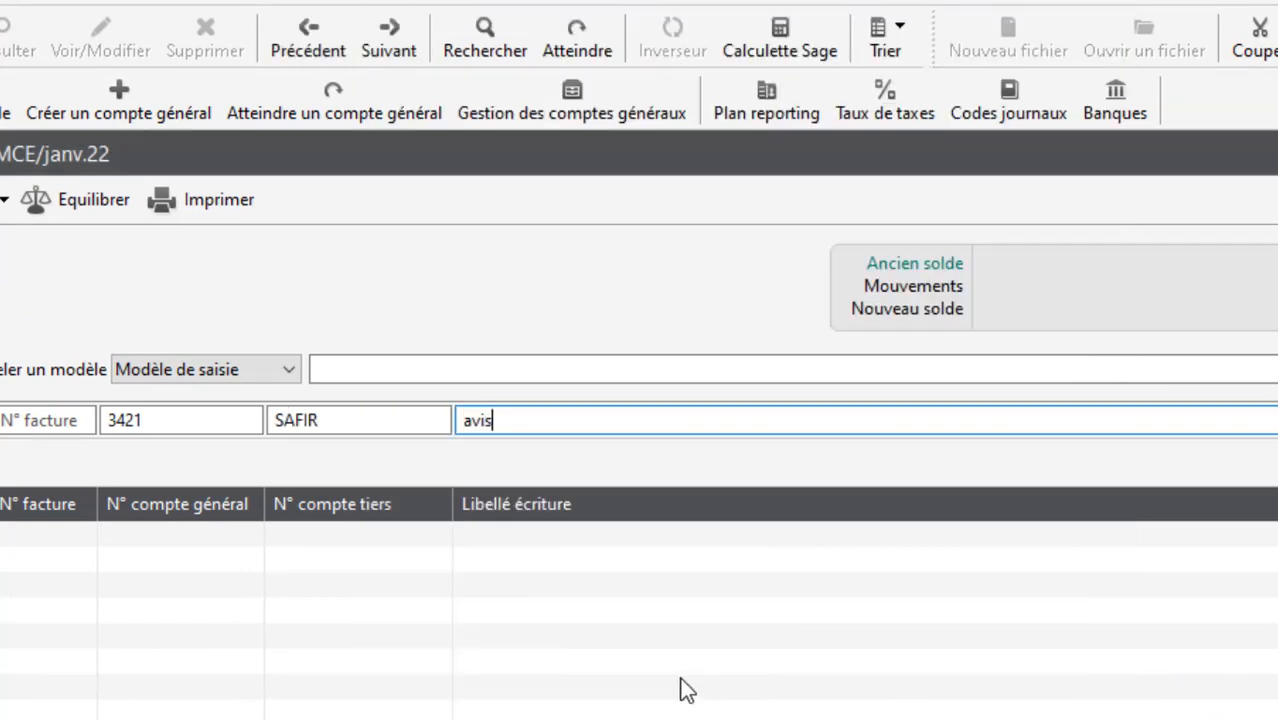
Label the SAFIR line "avis de crédit n°10", set its credit to 200000 without a due date, and record it.
{"action": "type", "text": "rédi"}
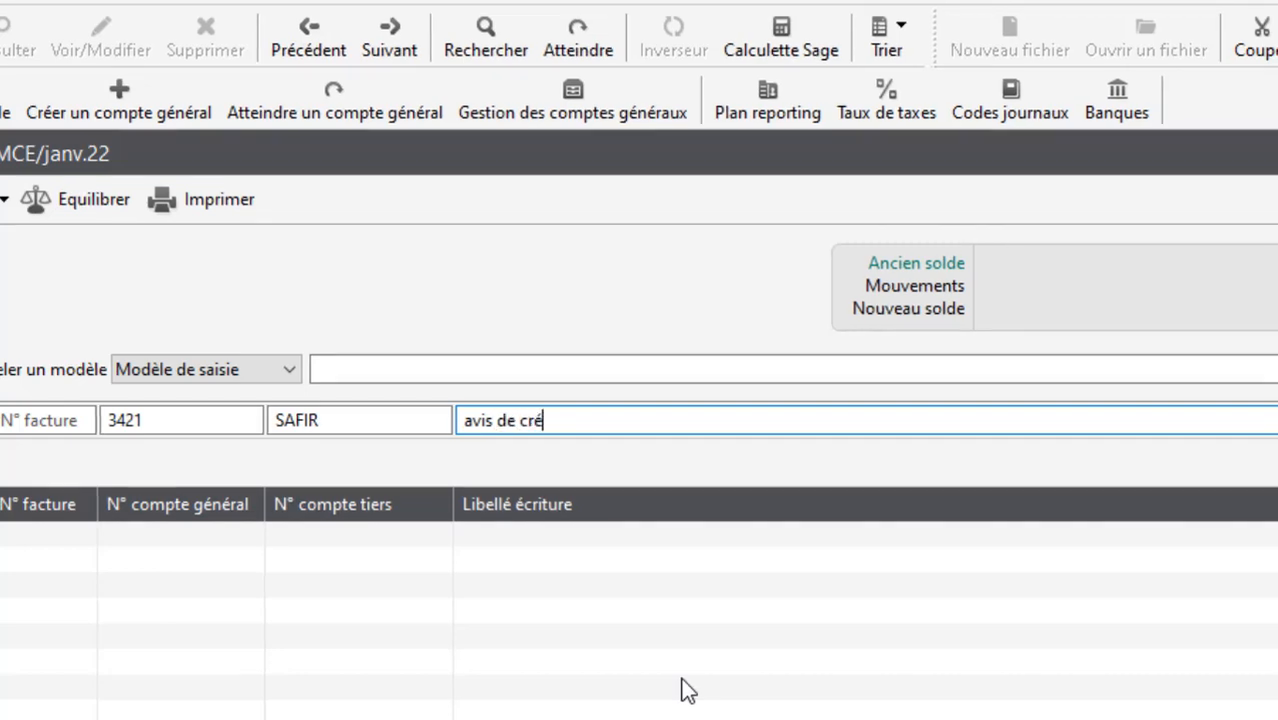
{"action": "type", "text": "t n"}
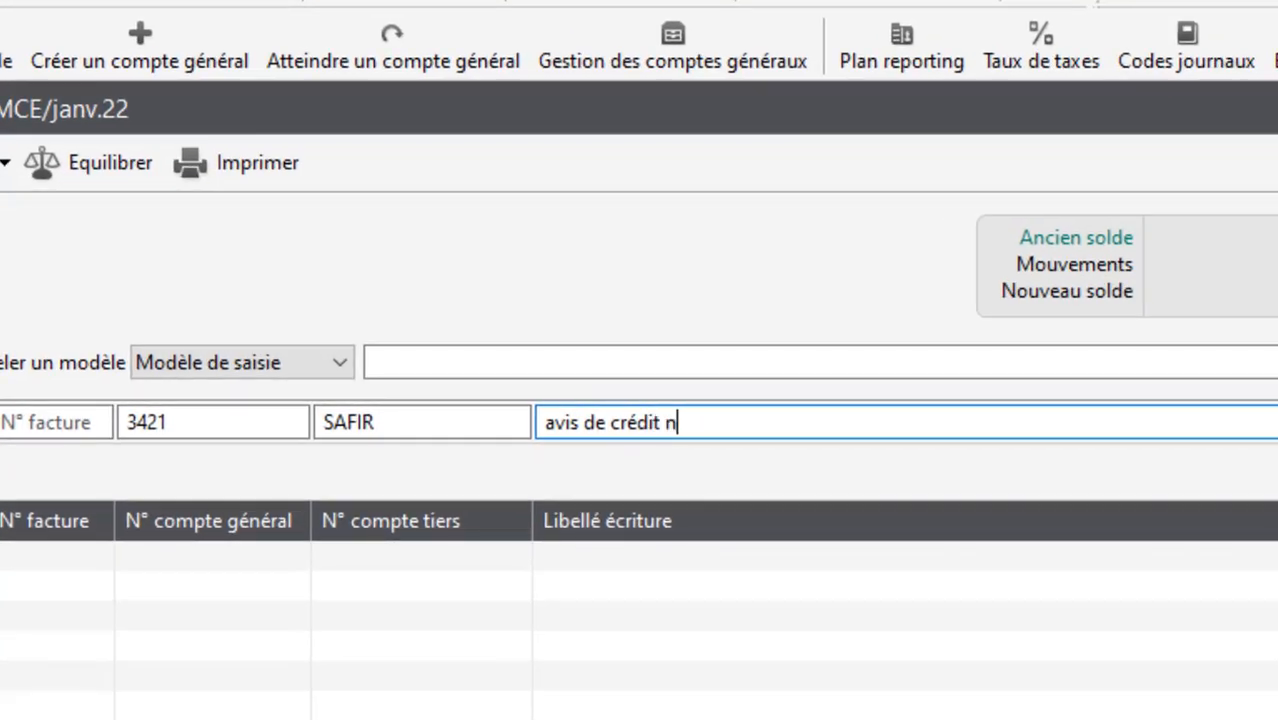
{"action": "type", "text": "°10"}
{"action": "key", "text": "Tab"}
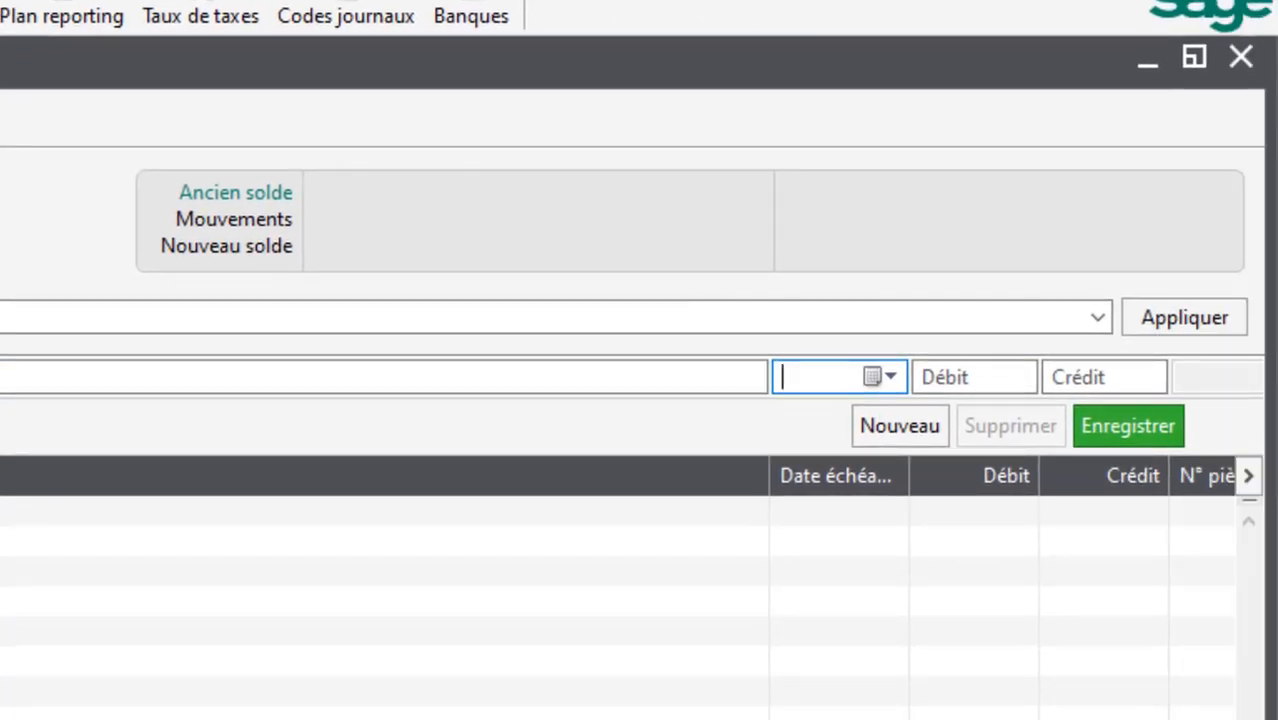
{"action": "key", "text": "Tab"}
{"action": "key", "text": "Tab"}
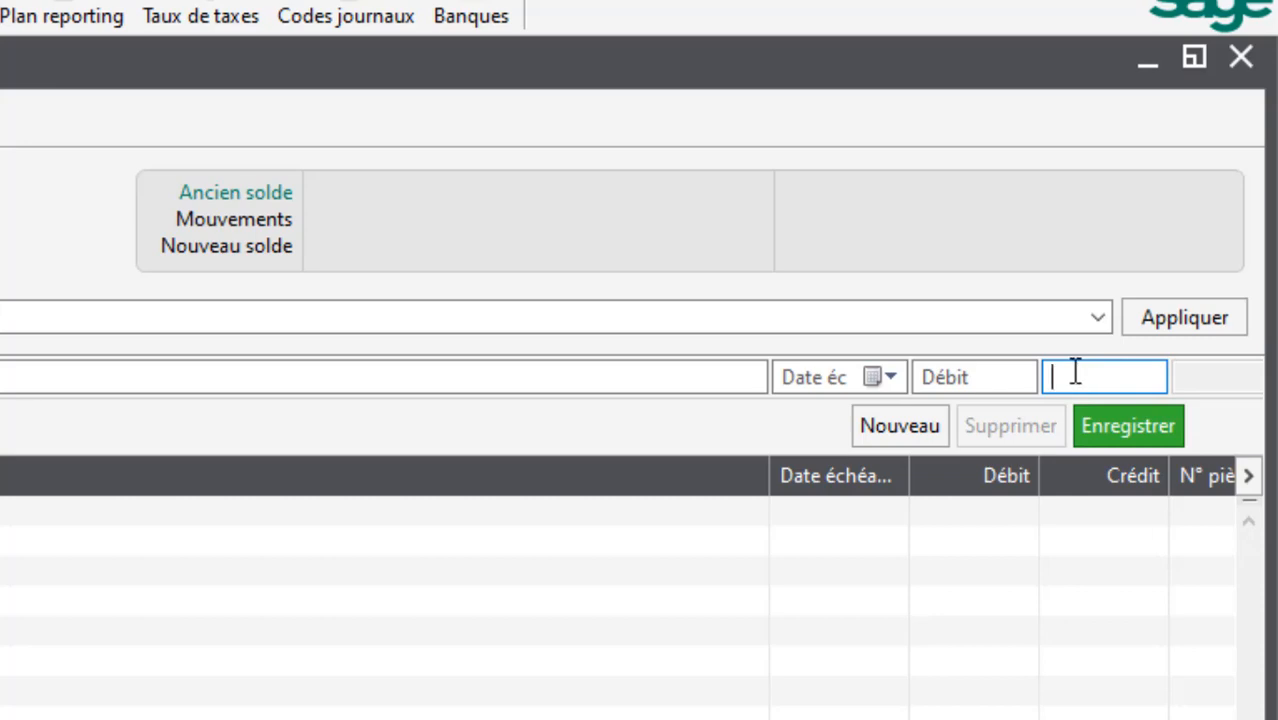
{"action": "type", "text": "200000"}
{"action": "key", "text": "Return"}
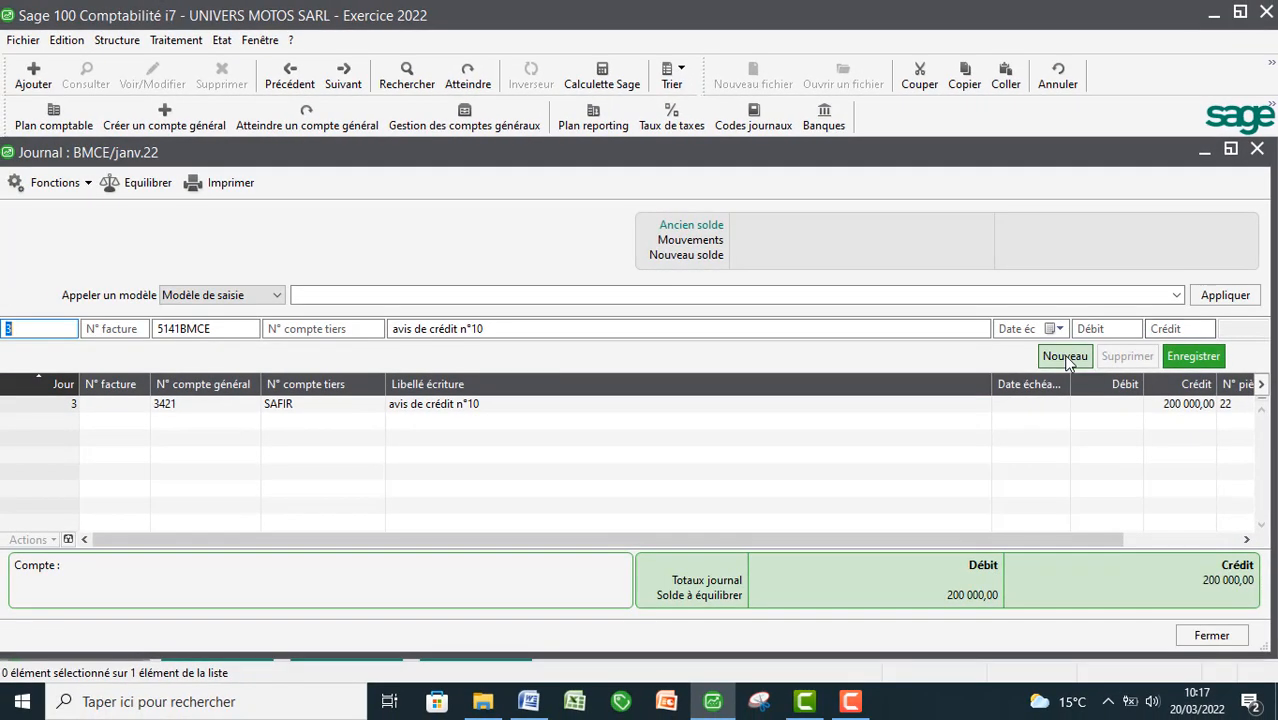
Record the proposed counterpart line for day 3 on account 5141BMCE with a debit of 200000.
{"action": "key", "text": "Tab"}
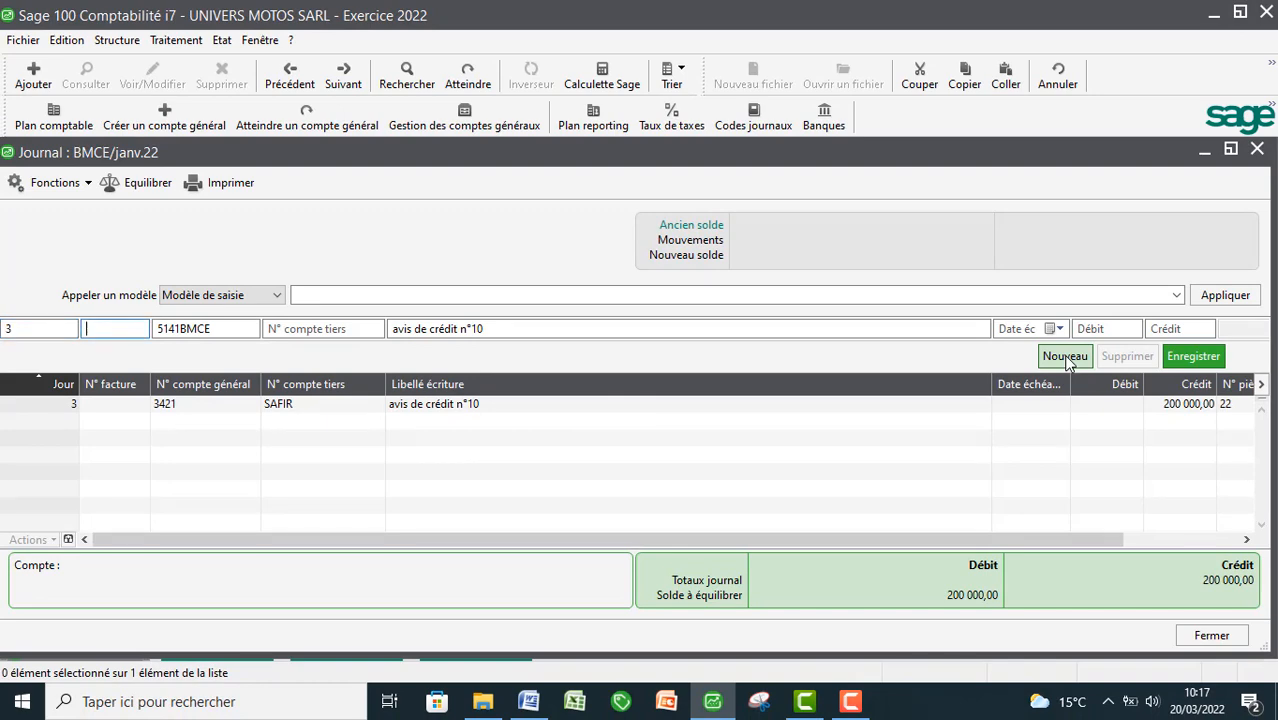
{"action": "key", "text": "Tab"}
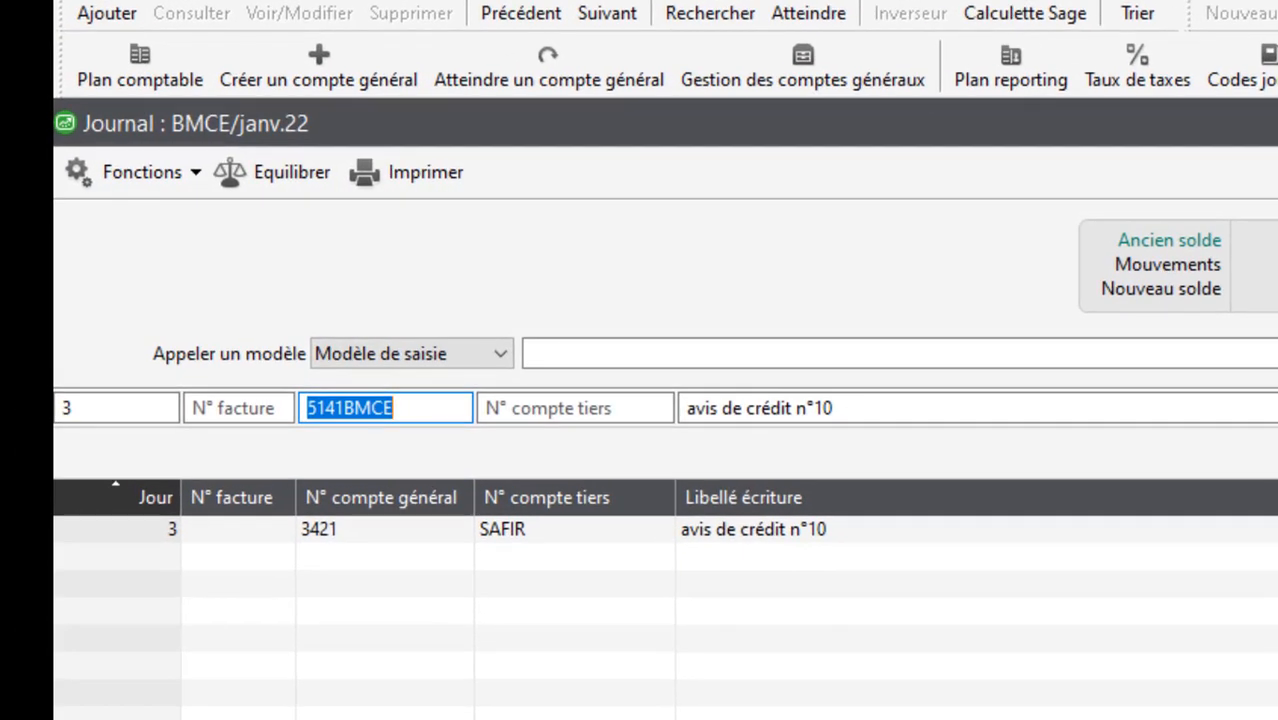
{"action": "key", "text": "Tab"}
{"action": "key", "text": "Tab"}
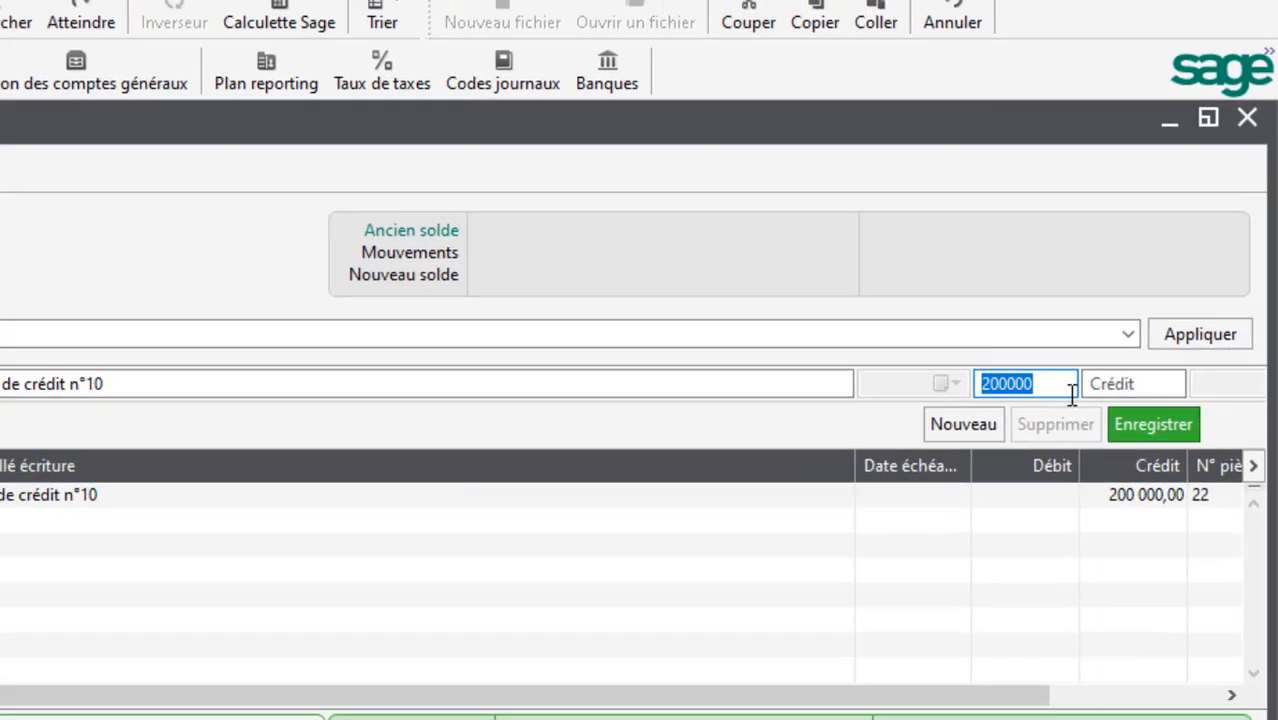
{"action": "key", "text": "Return"}
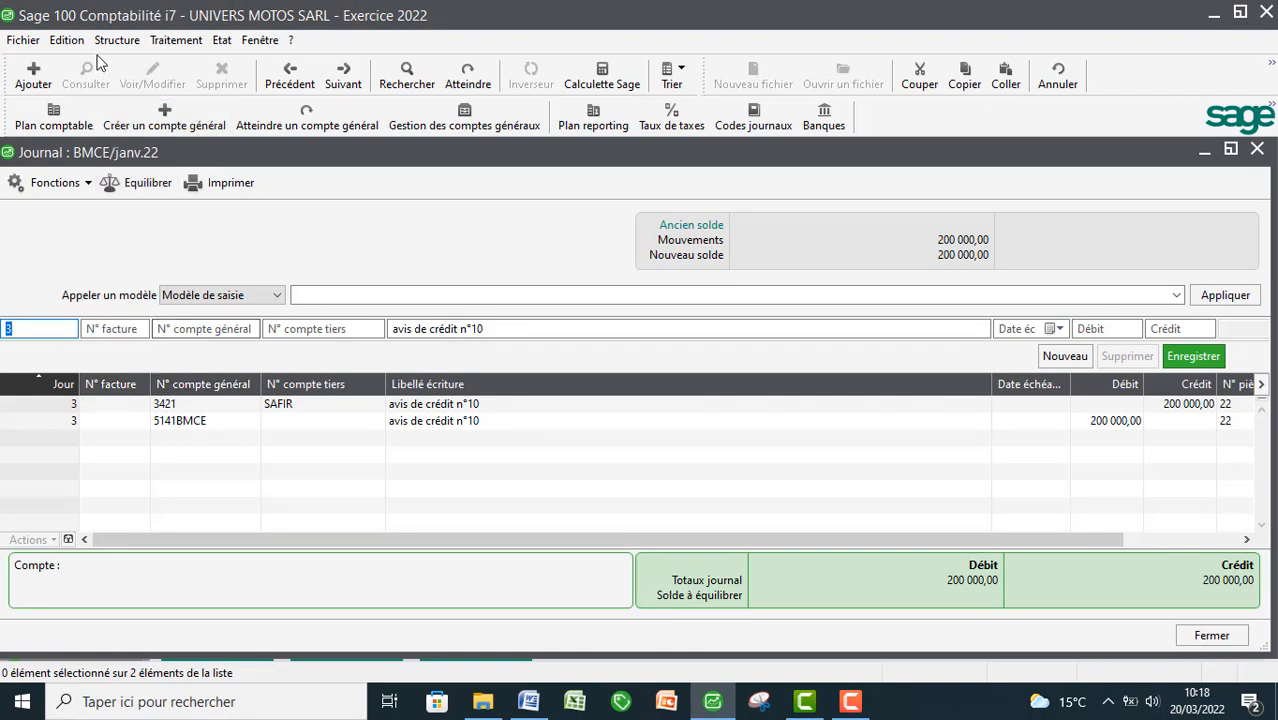
Check the counterpart setting in the BMCE journal code's properties, and close the journal codes list.
{"action": "left_click", "coordinate": [70, 36]}
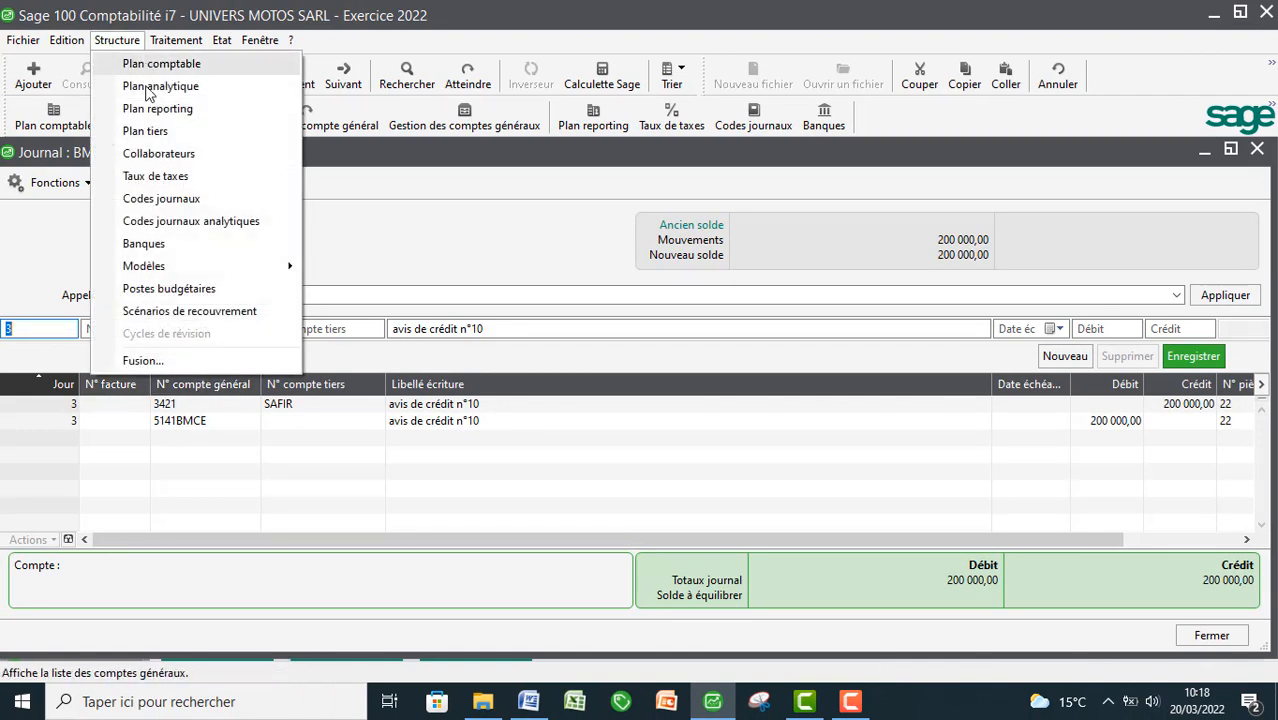
{"action": "left_click", "coordinate": [160, 198]}
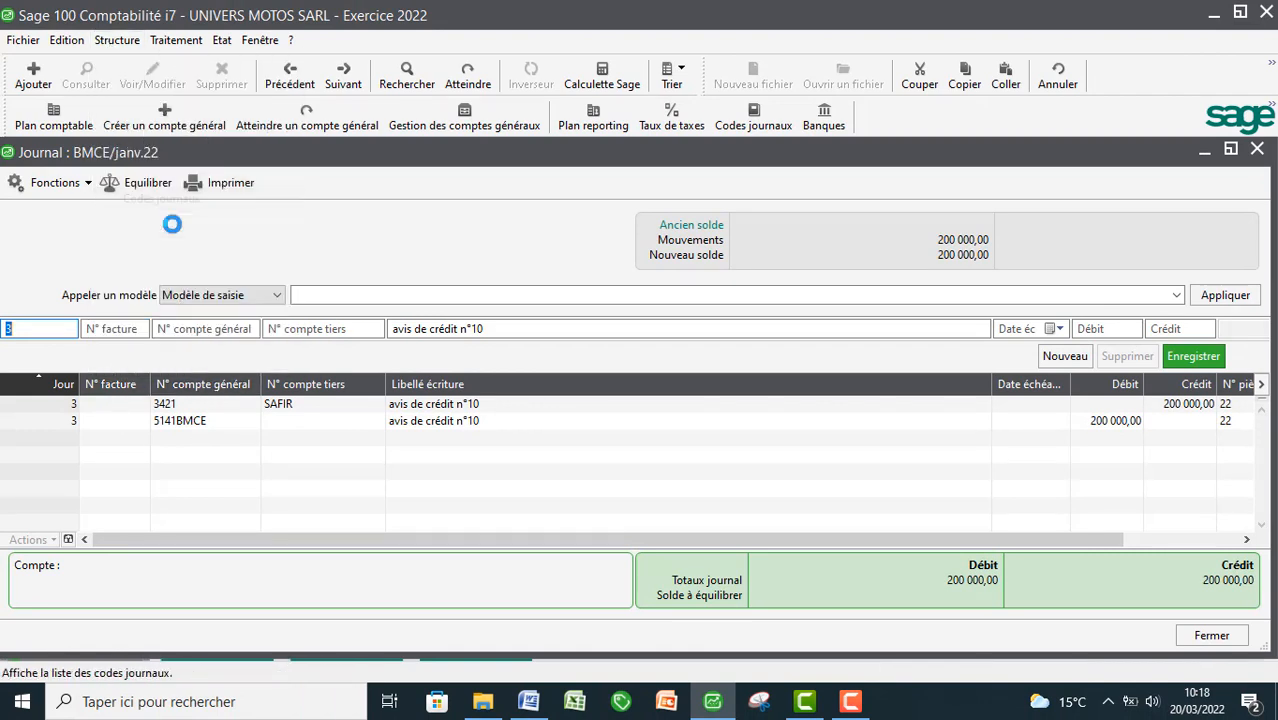
{"action": "double_click", "coordinate": [368, 266]}
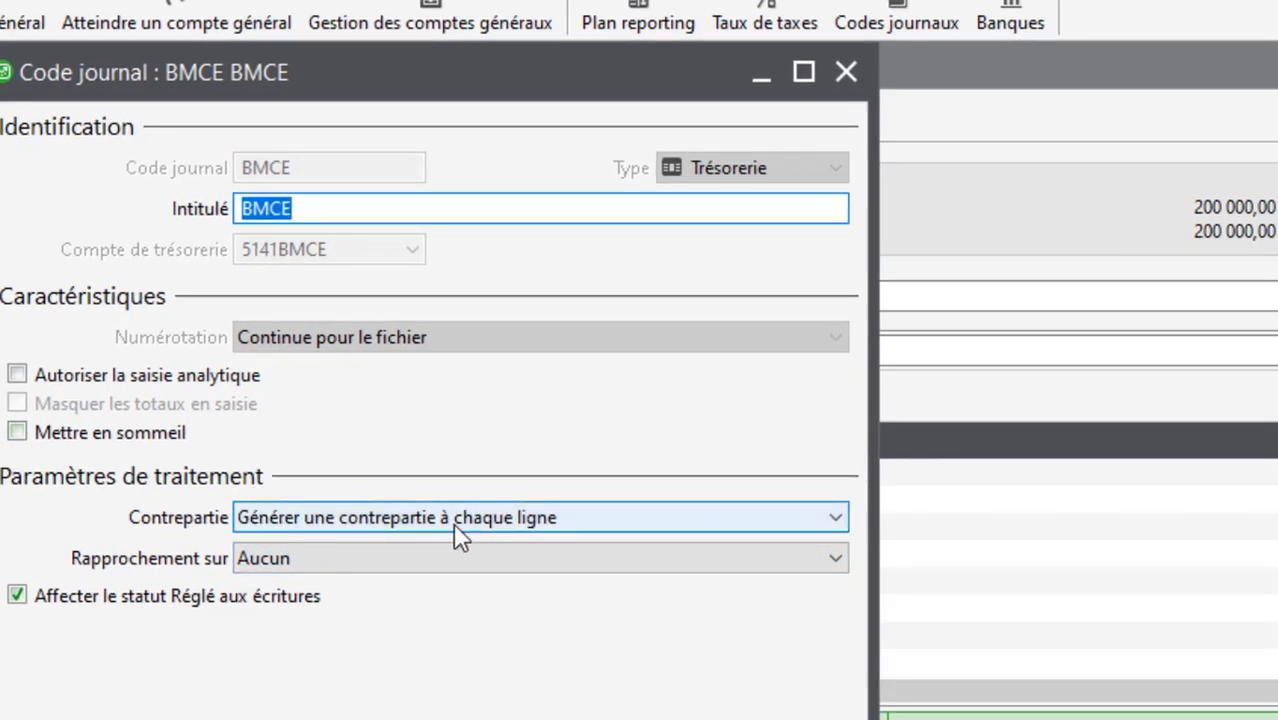
{"action": "left_click", "coordinate": [650, 718]}
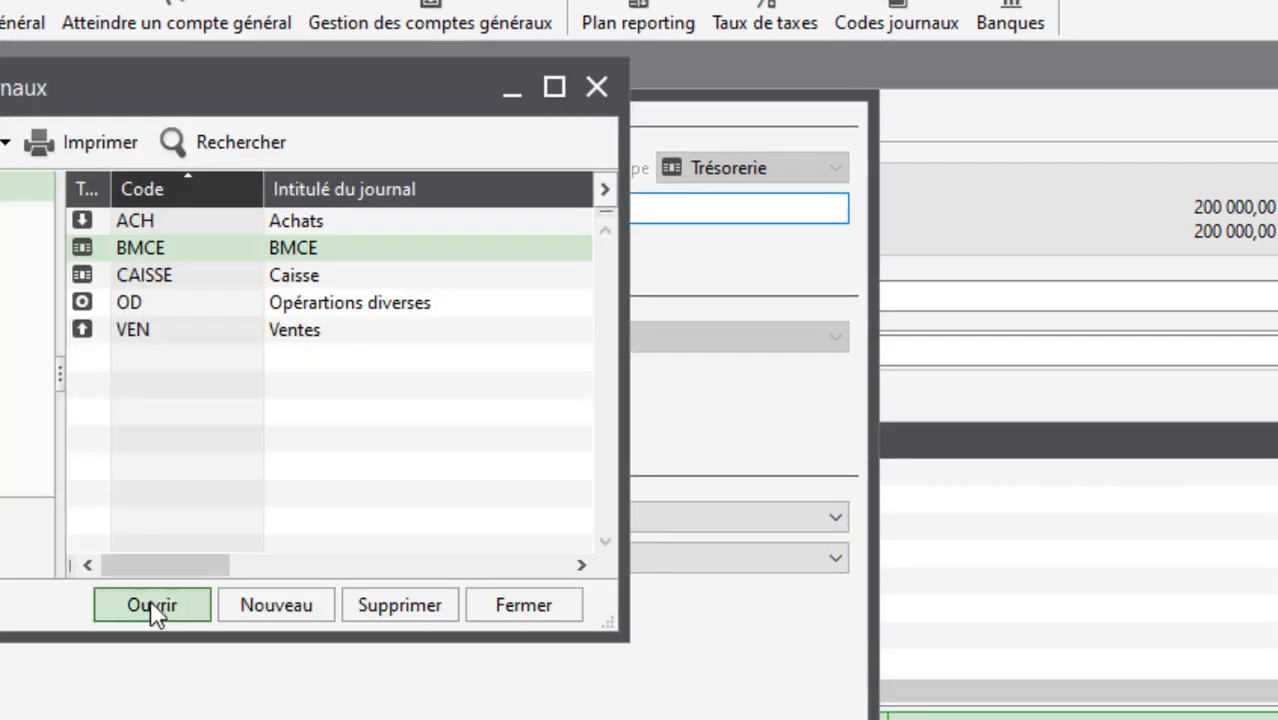
{"action": "left_click", "coordinate": [523, 605]}
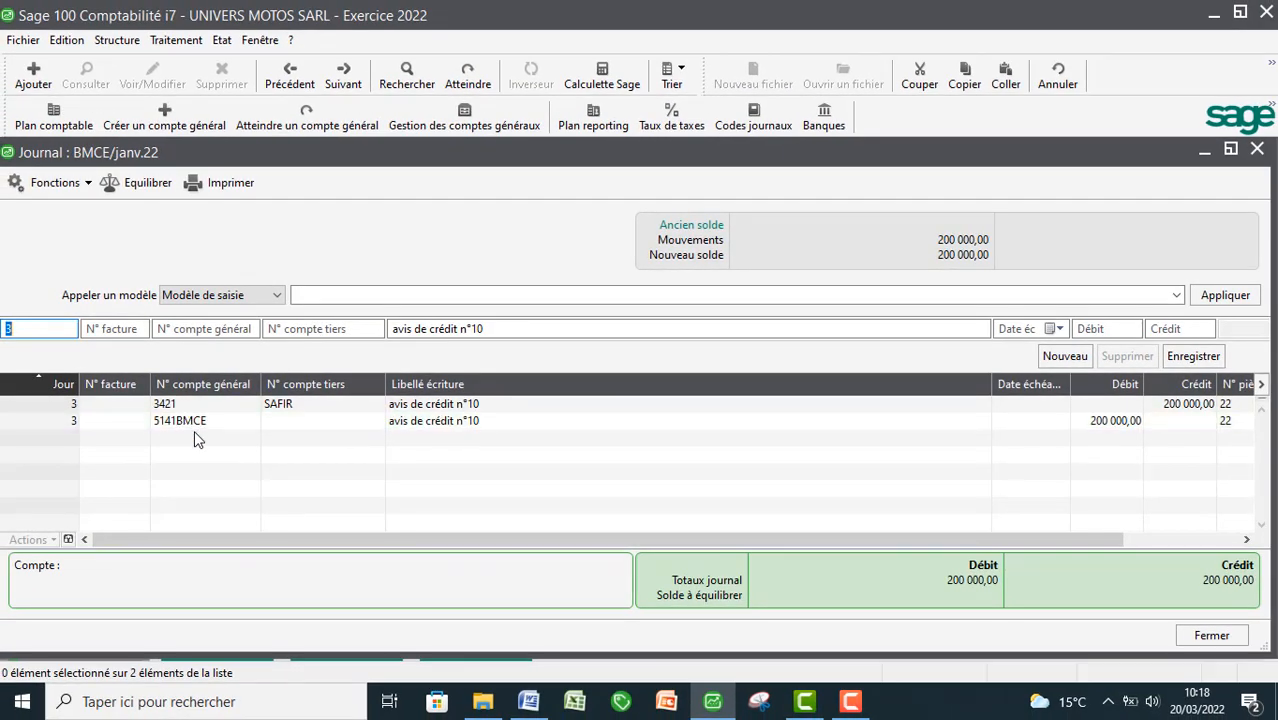
Check the account-fee operation in the Word exercise, and start a line for day 31 in the Sage BMCE journal on general account 6147.
{"action": "left_click", "coordinate": [528, 701]}
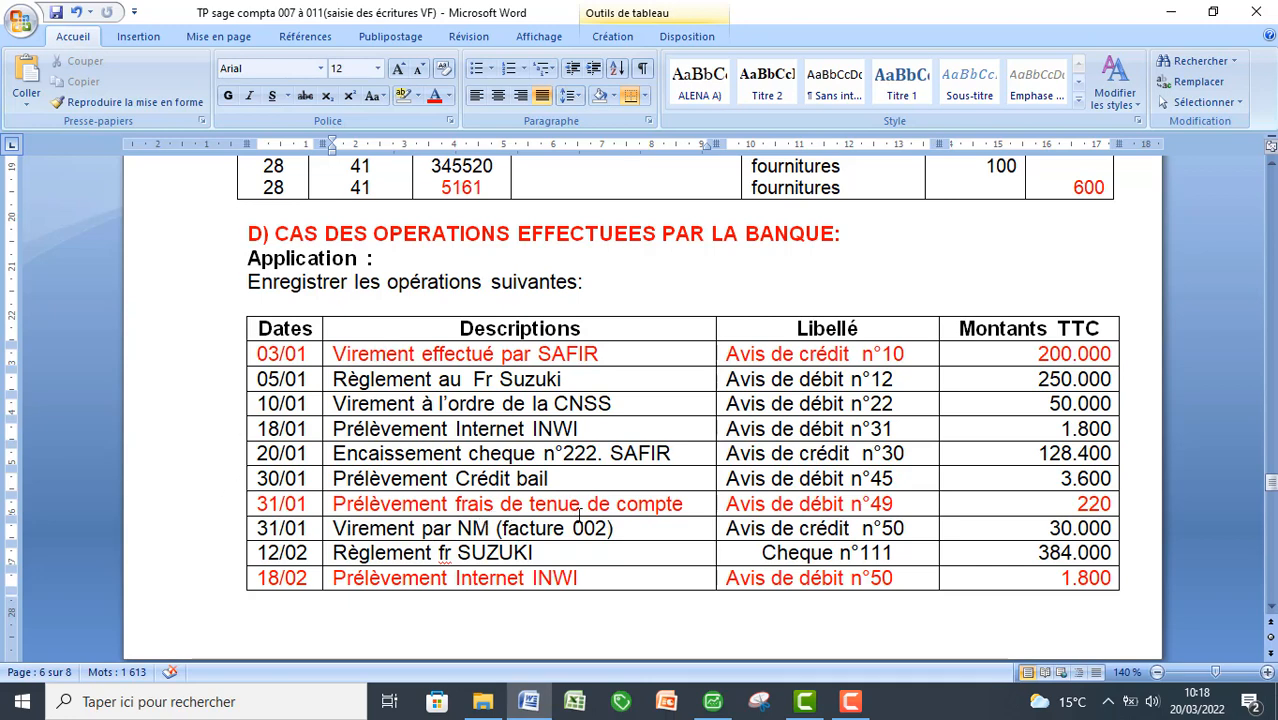
{"action": "left_click", "coordinate": [712, 706]}
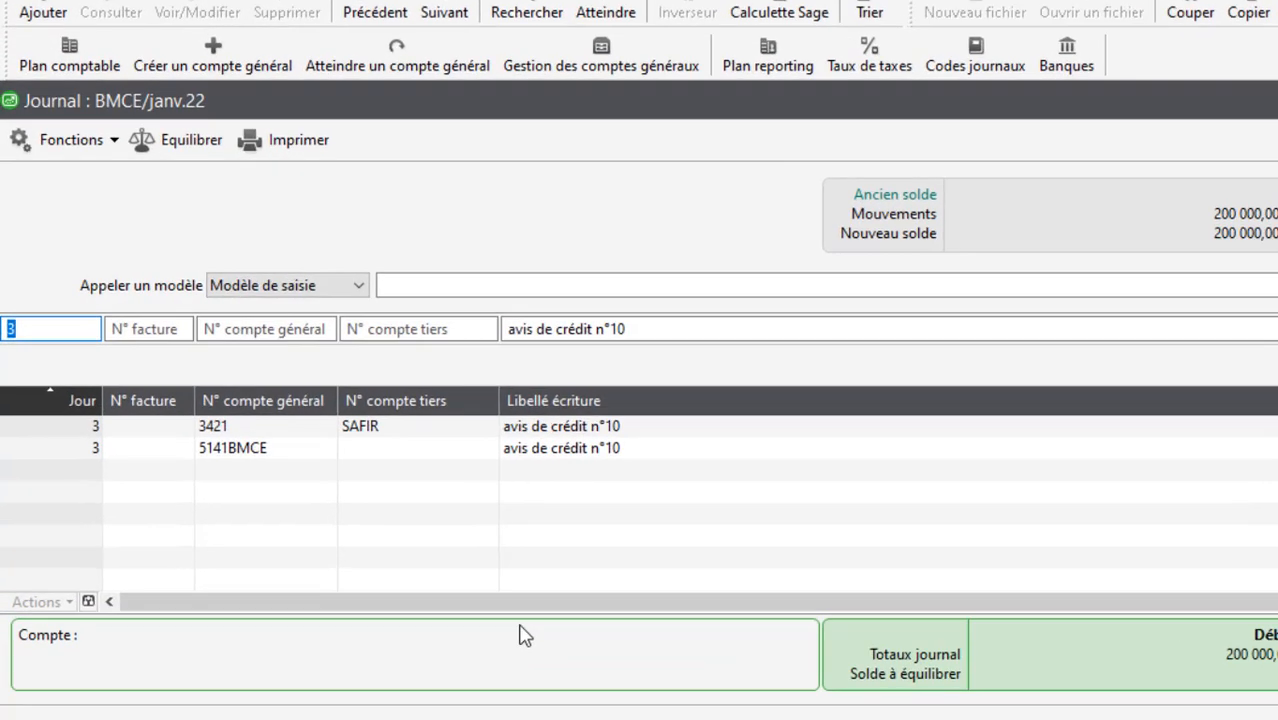
{"action": "type", "text": "31"}
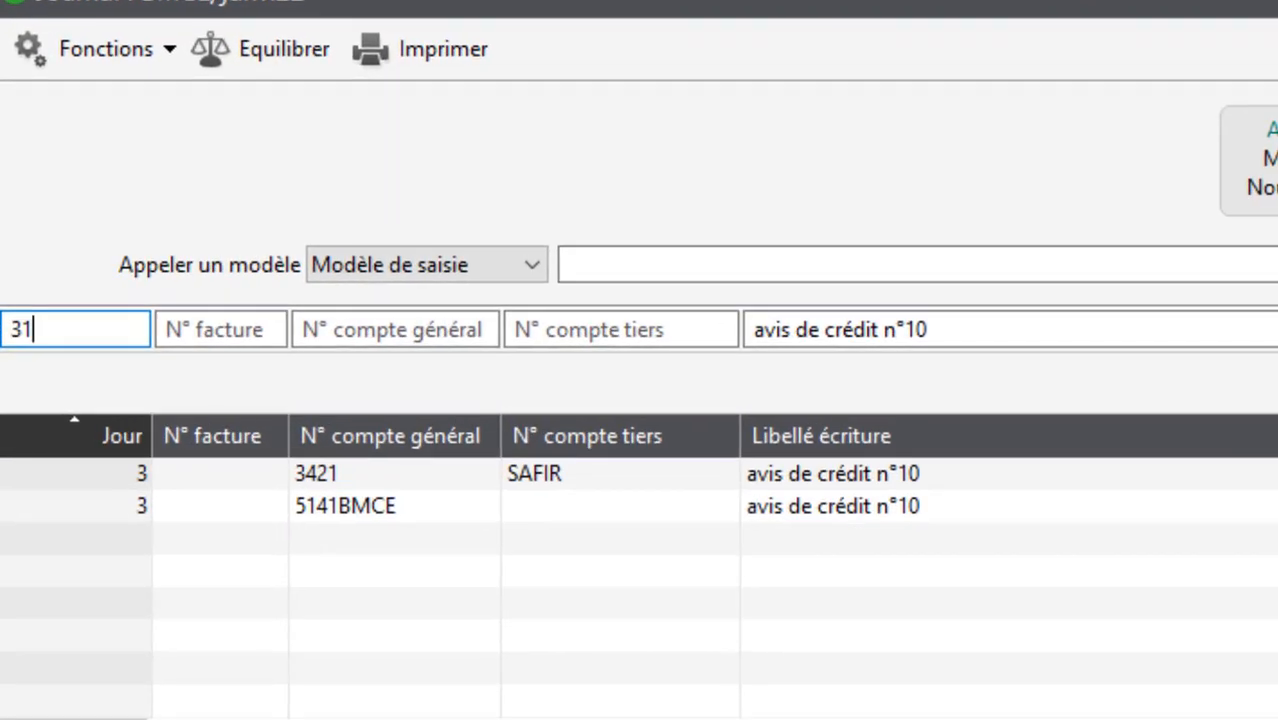
{"action": "key", "text": "Tab"}
{"action": "key", "text": "Tab"}
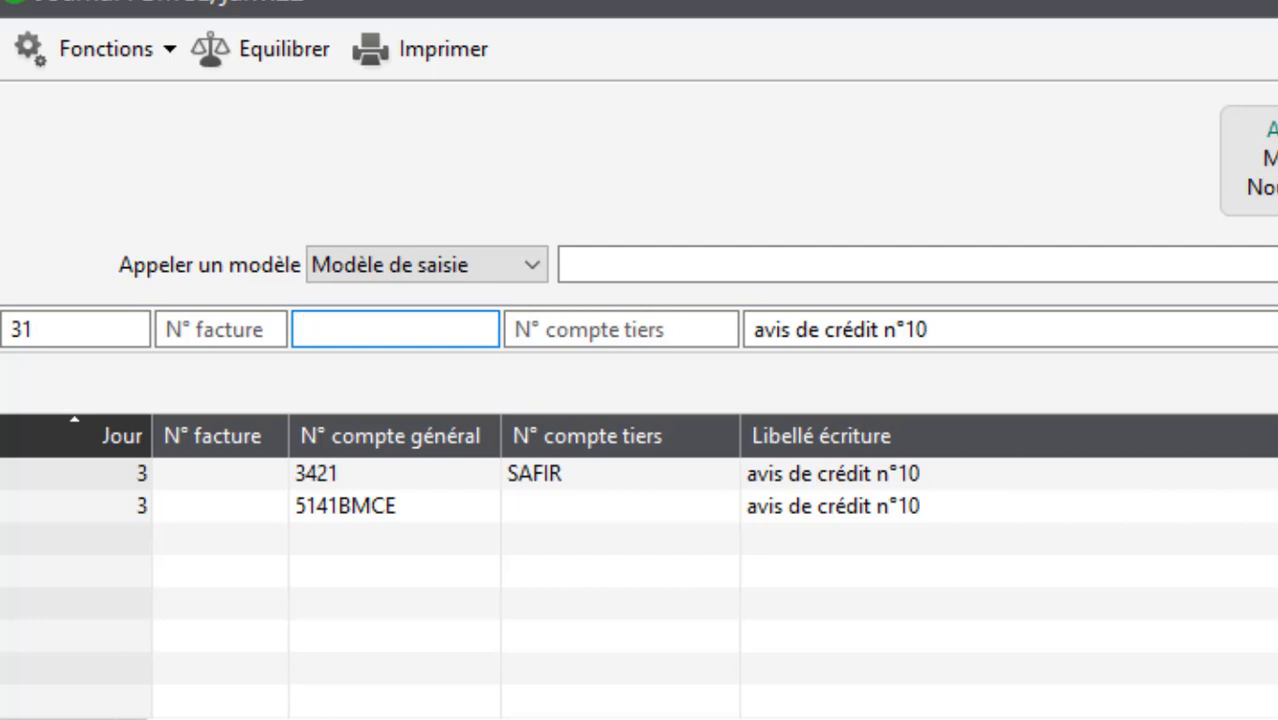
{"action": "type", "text": "61"}
{"action": "key", "text": "Tab"}
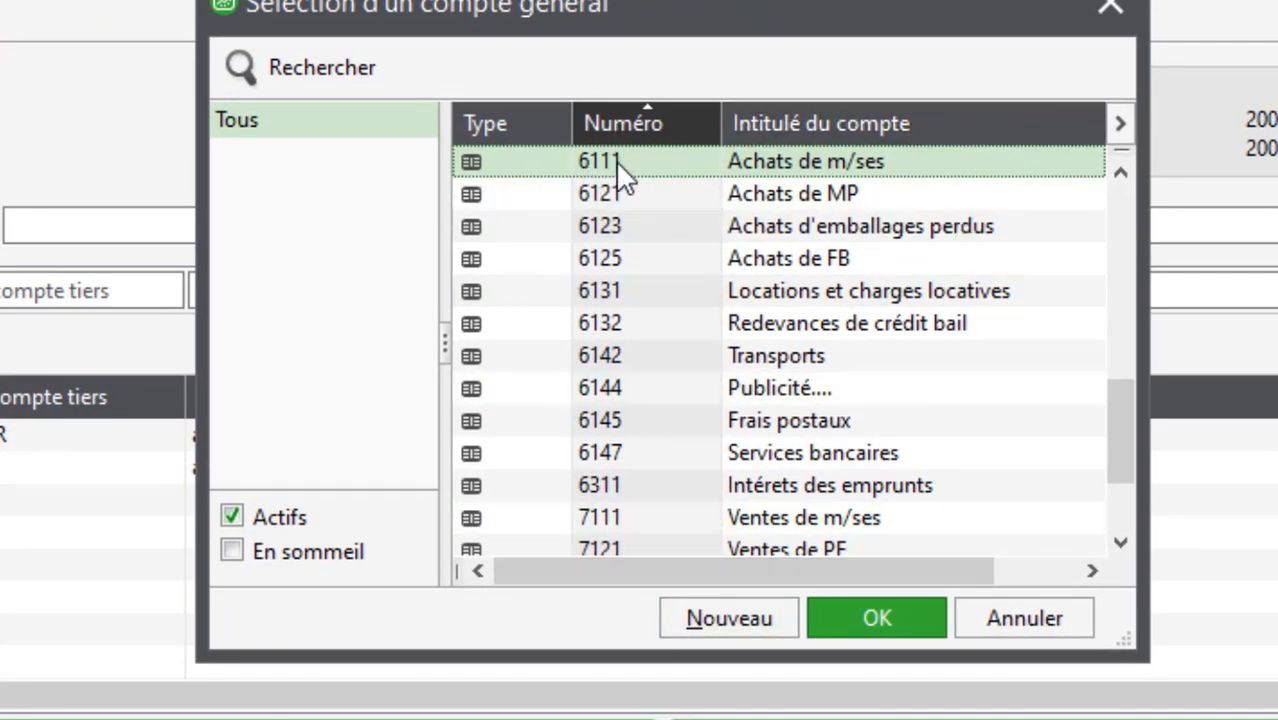
{"action": "left_click", "coordinate": [609, 450]}
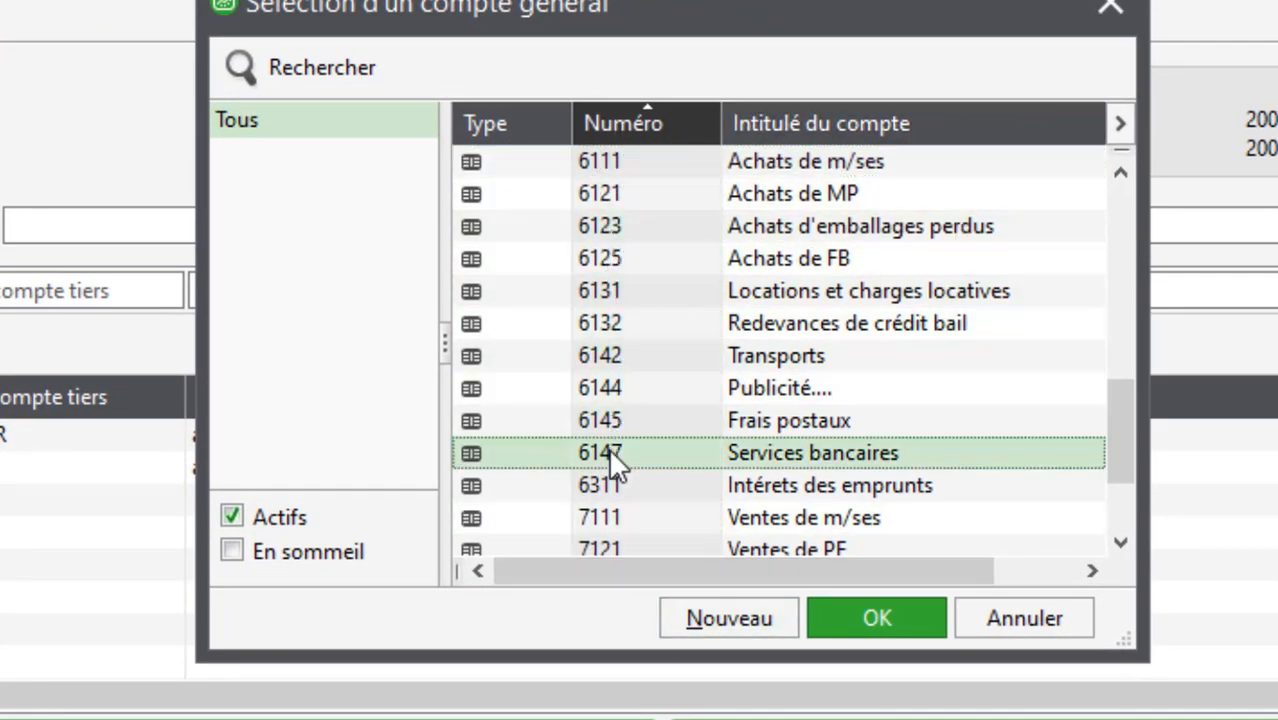
{"action": "left_click", "coordinate": [869, 602]}
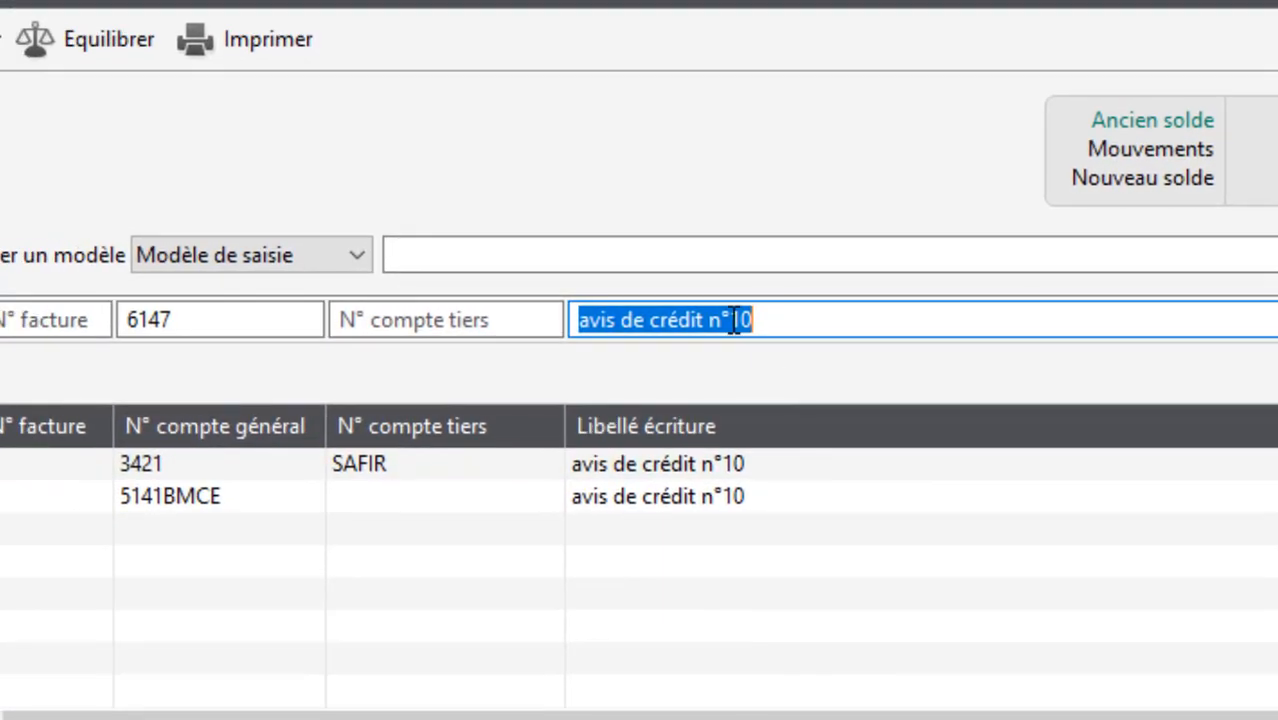
Label the 6147 line "avis de débit n°49", set its debit to 200, and record it.
{"action": "left_click", "coordinate": [712, 322]}
{"action": "key", "text": "BackSpace"}
{"action": "key", "text": "BackSpace"}
{"action": "key", "text": "BackSpace"}
{"action": "key", "text": "BackSpace"}
{"action": "key", "text": "BackSpace"}
{"action": "key", "text": "BackSpace"}
{"action": "key", "text": "BackSpace"}
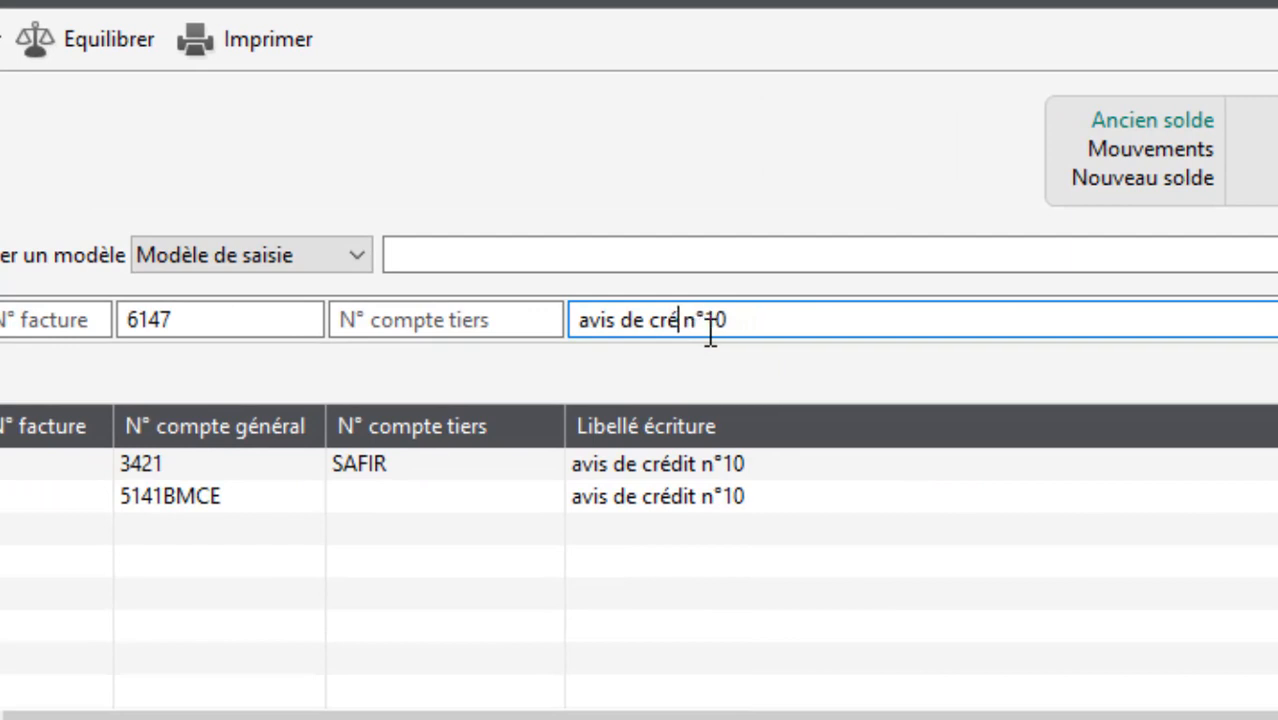
{"action": "type", "text": "dé"}
{"action": "type", "text": "bit"}
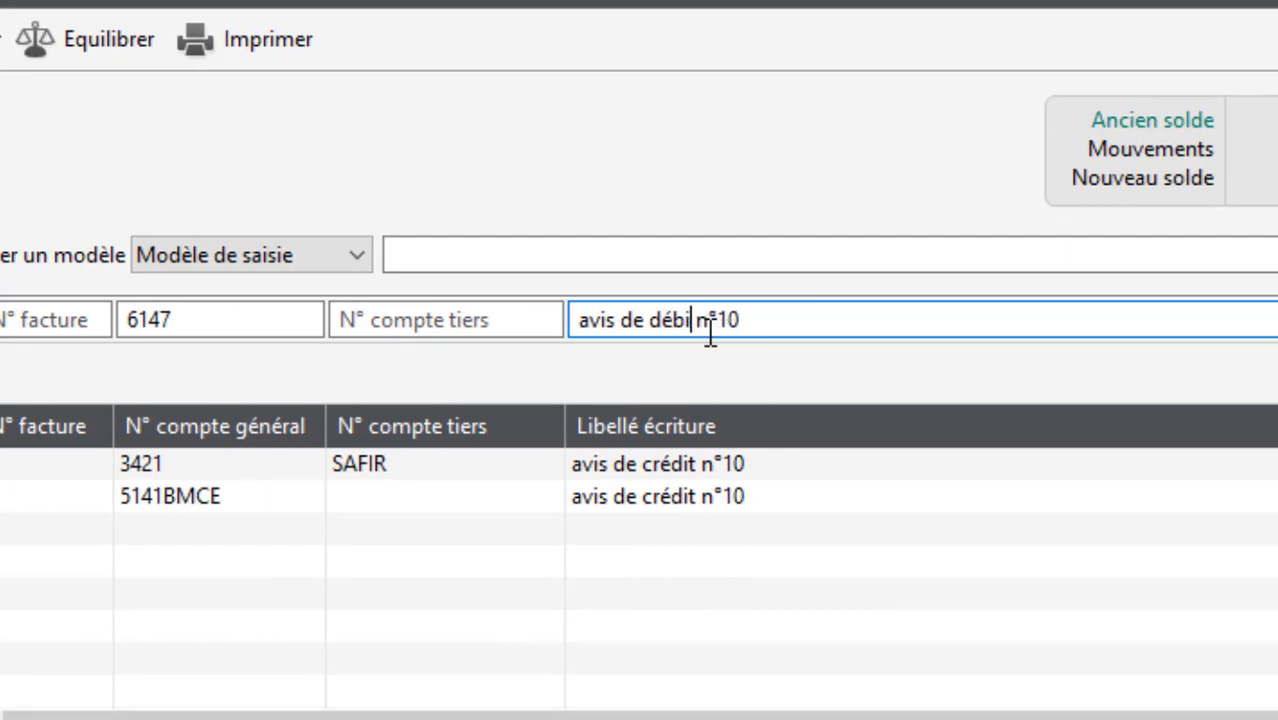
{"action": "key", "text": "End"}
{"action": "key", "text": "BackSpace"}
{"action": "key", "text": "BackSpace"}
{"action": "type", "text": "39"}
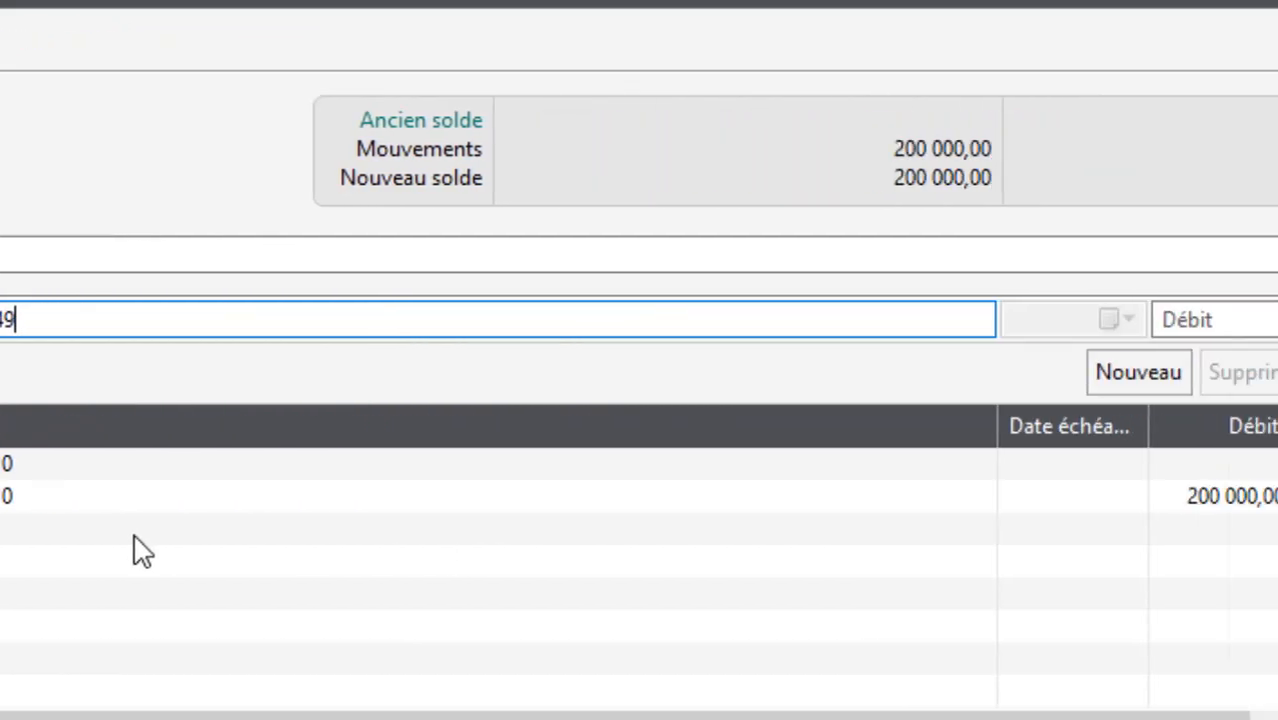
{"action": "key", "text": "Tab"}
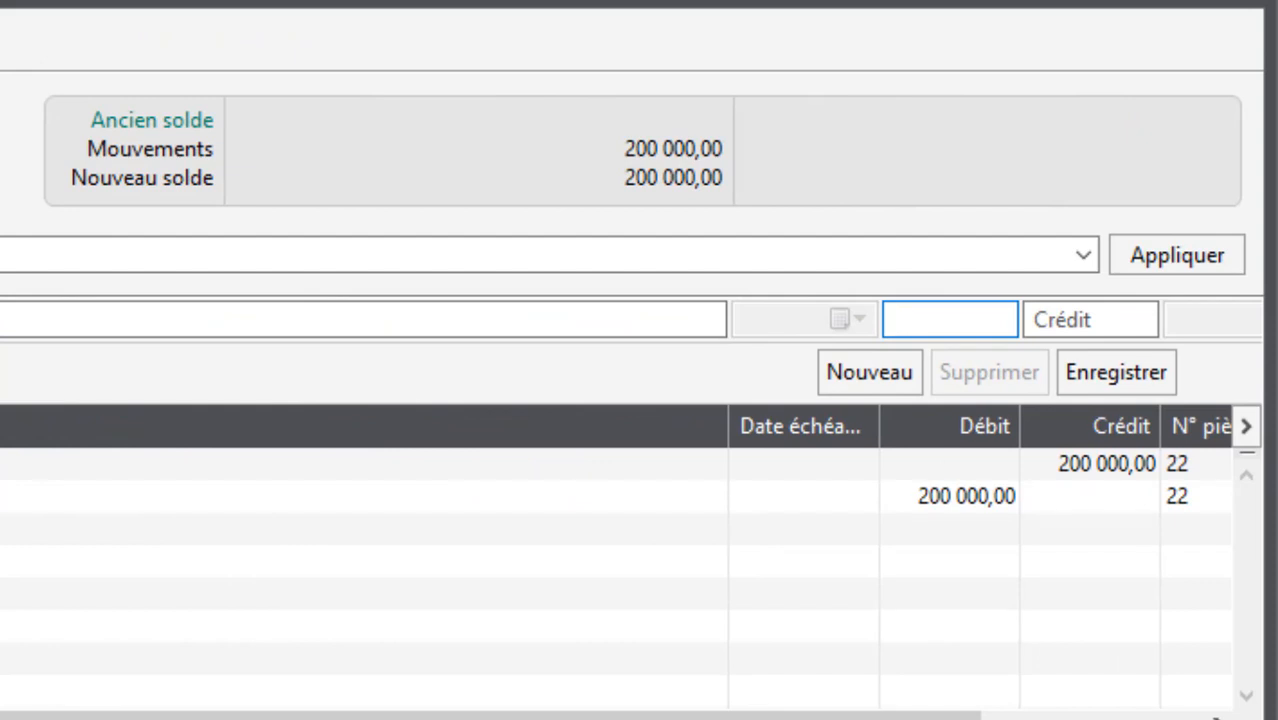
{"action": "type", "text": "200"}
{"action": "key", "text": "Return"}
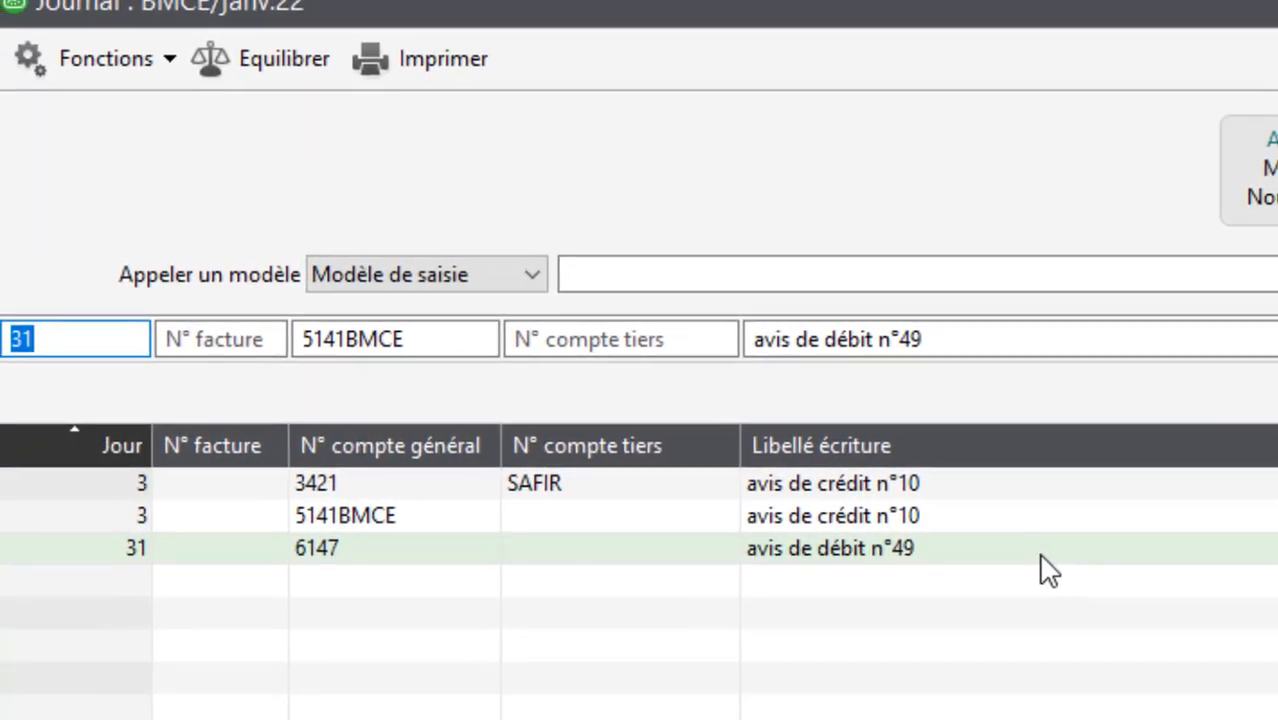
Record a day 31 line on account 345510 with a debit of 20, and the proposed 5141BMCE counterpart with a credit of 220.
{"action": "key", "text": "Tab"}
{"action": "key", "text": "Tab"}
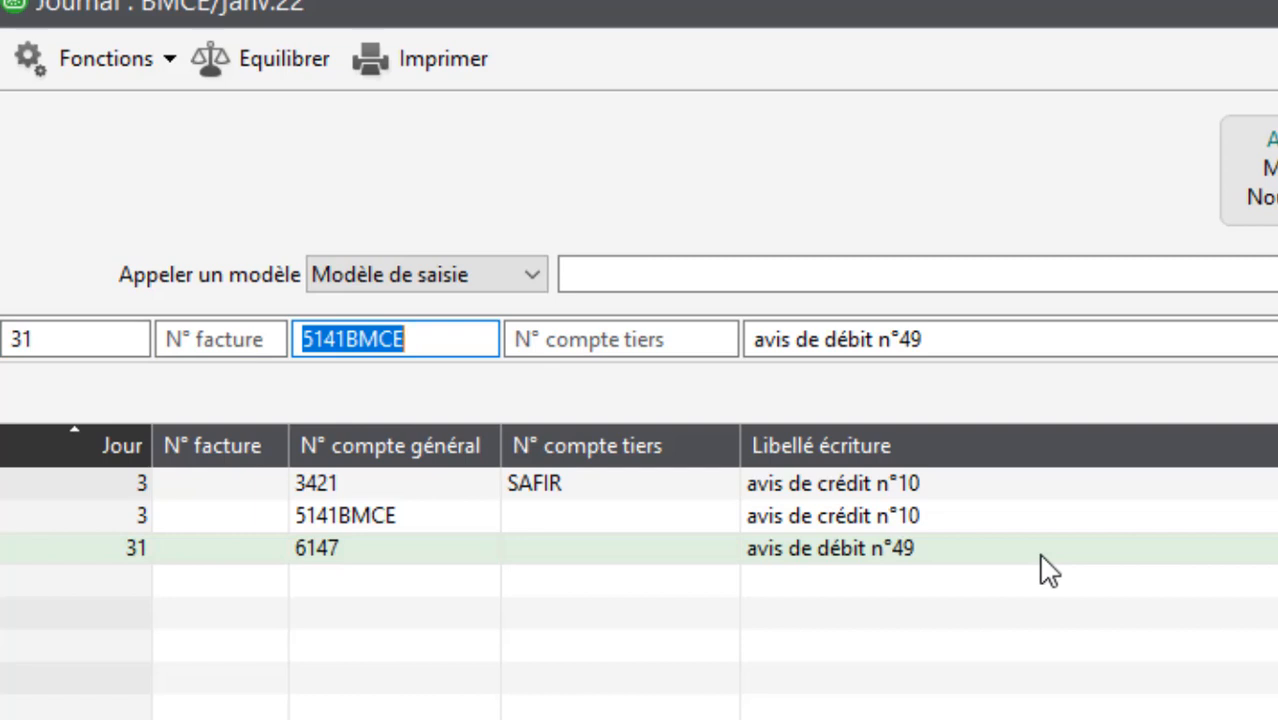
{"action": "key", "text": "BackSpace"}
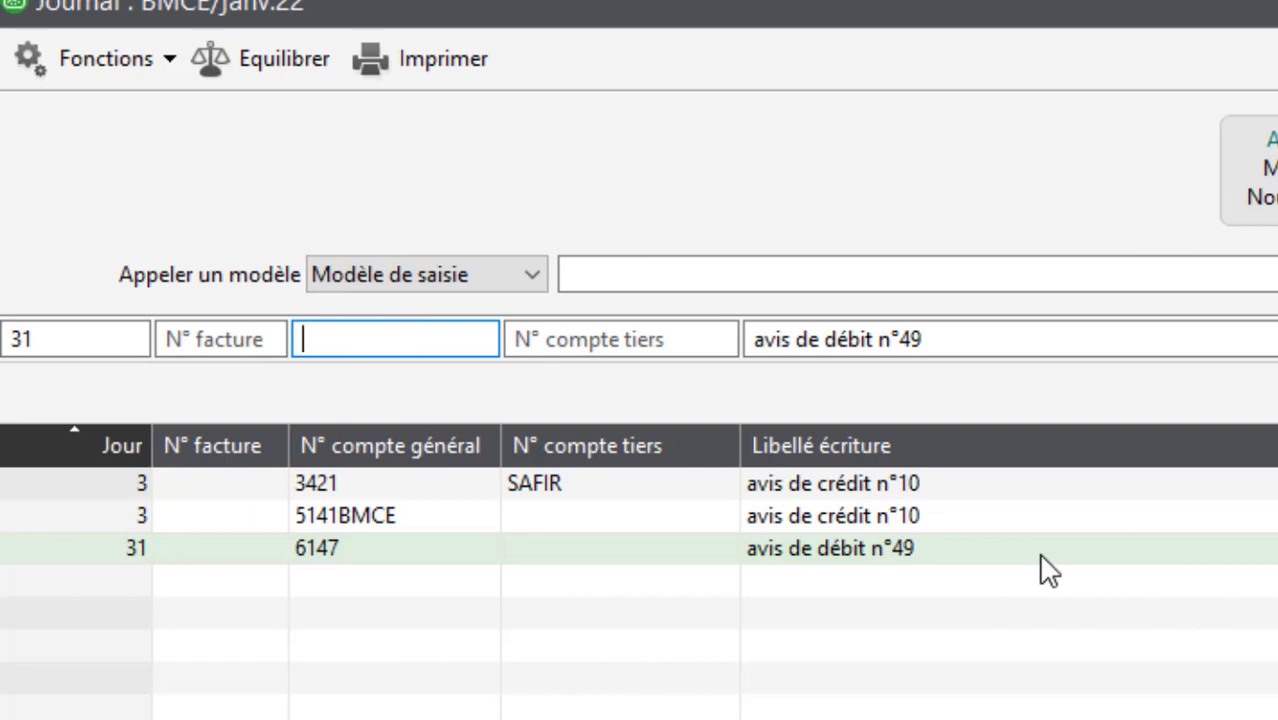
{"action": "type", "text": "345510"}
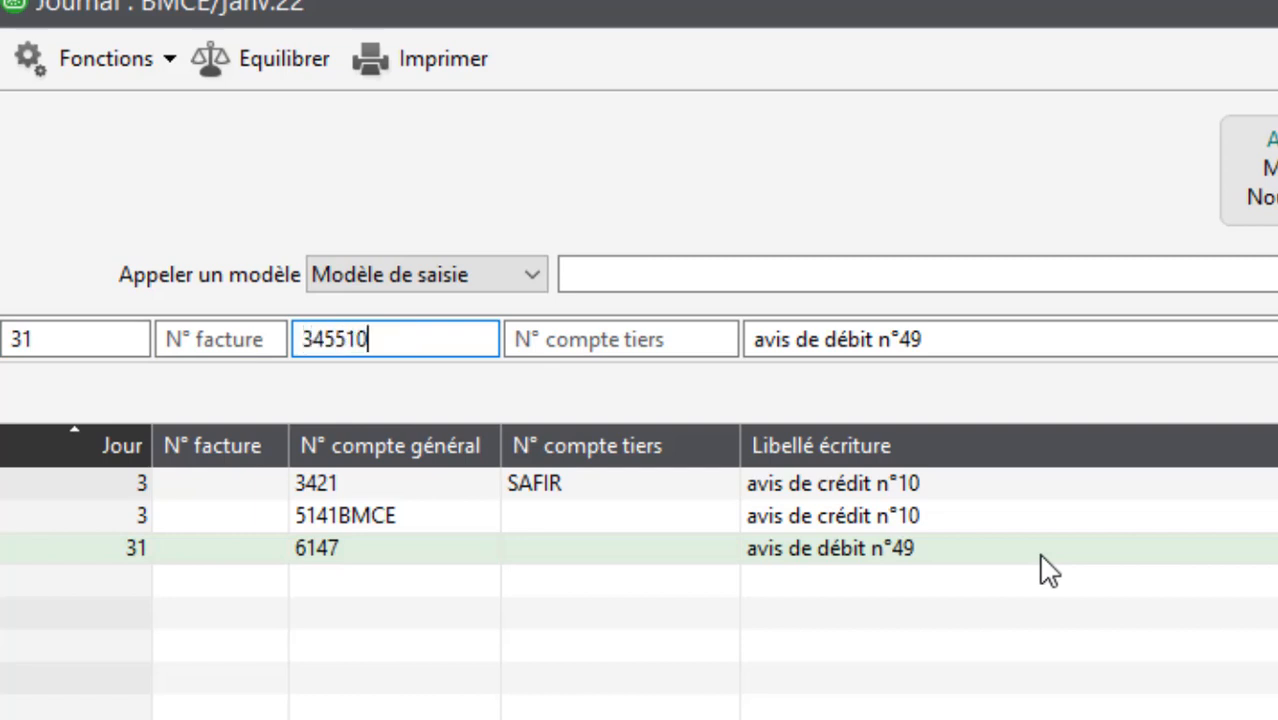
{"action": "key", "text": "Tab"}
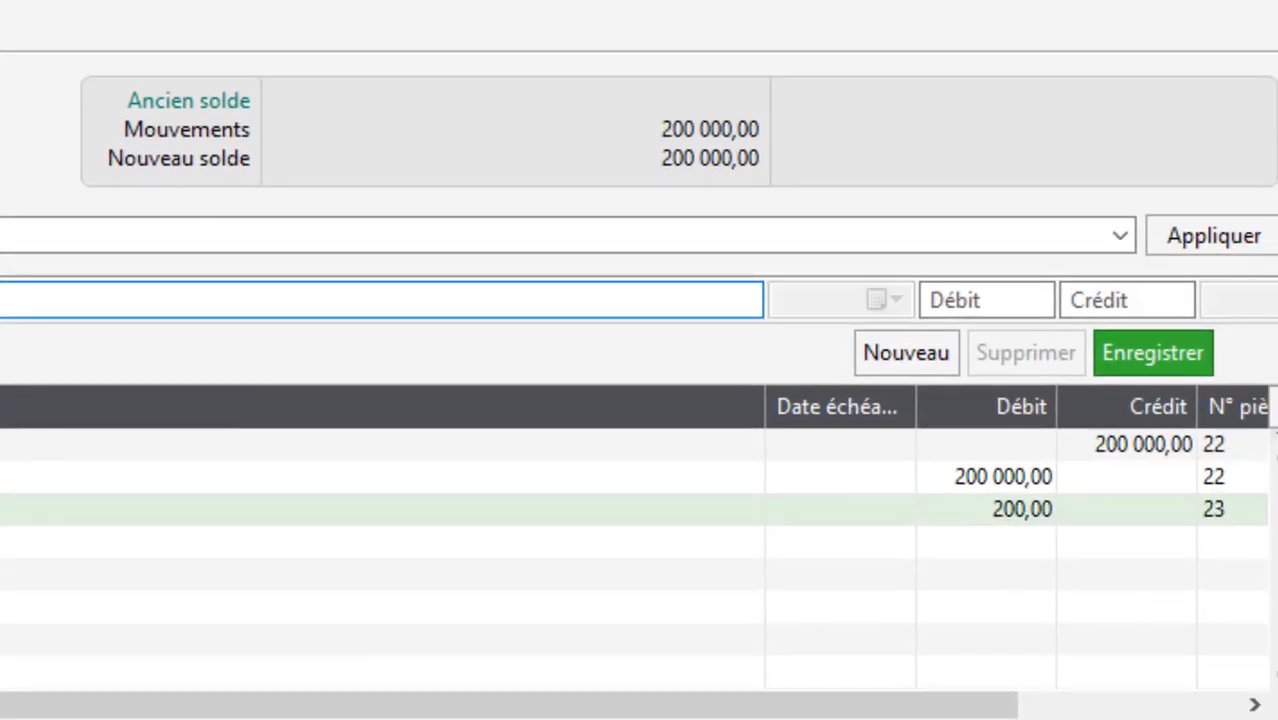
{"action": "key", "text": "Tab"}
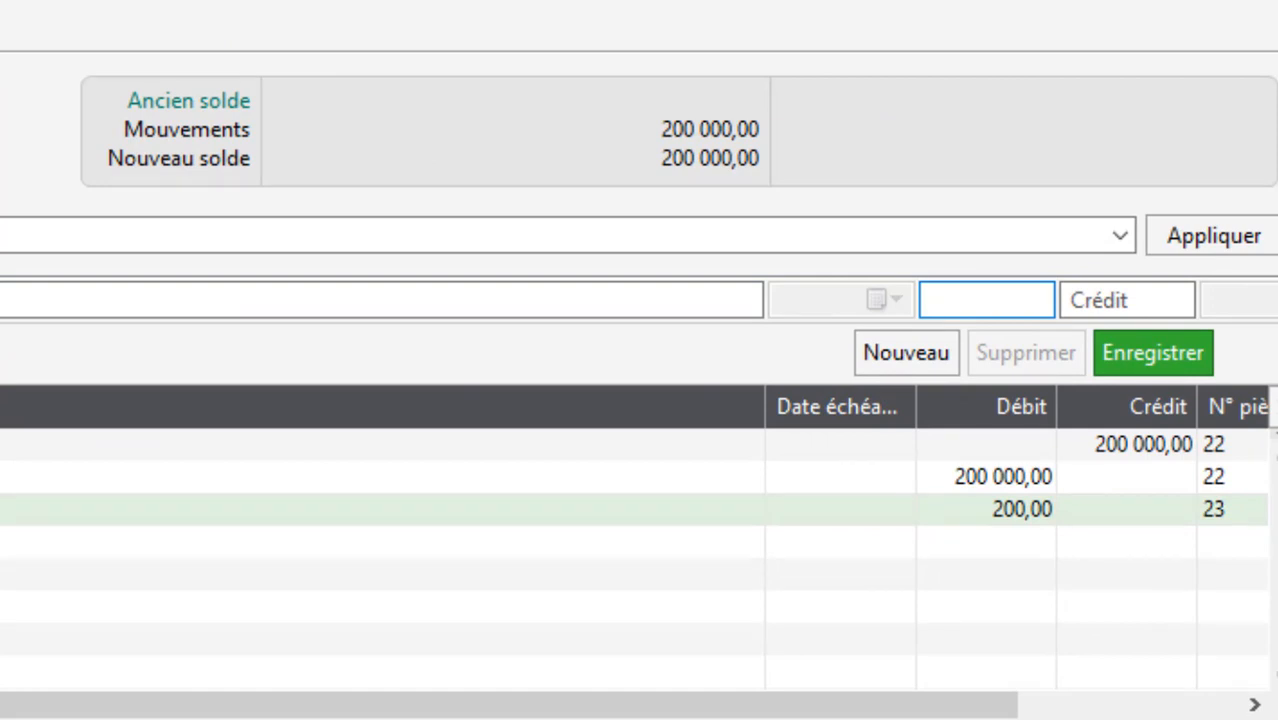
{"action": "type", "text": "20"}
{"action": "key", "text": "Return"}
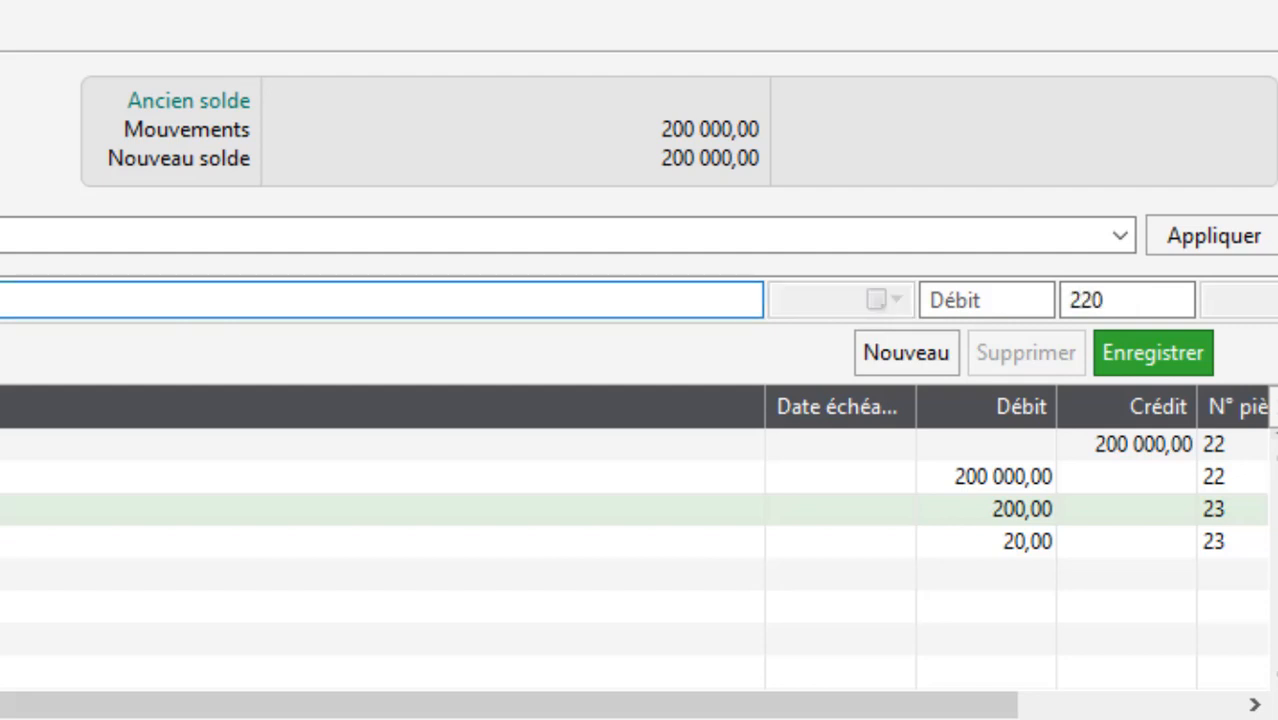
{"action": "key", "text": "Return"}
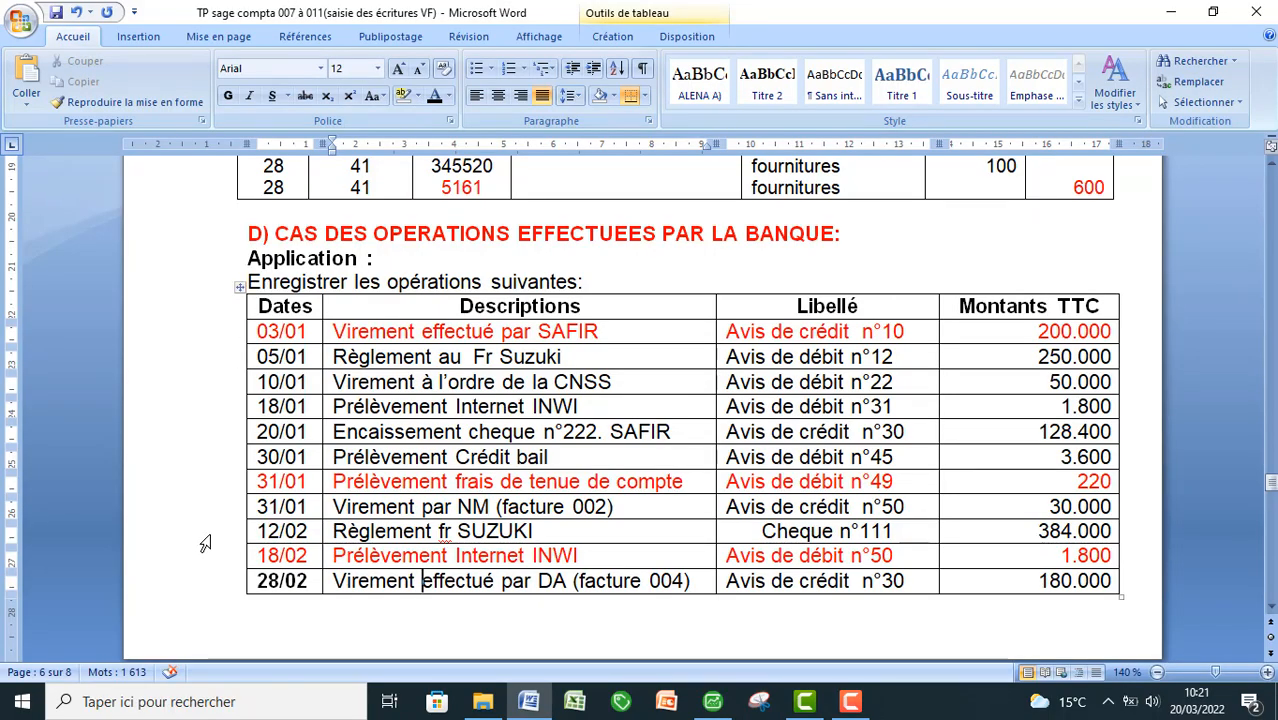
In the Word operations table, shade the 18/02 "Prélèvement Internet INWI" row yellow and clear the selection.
{"action": "left_click", "coordinate": [213, 558]}
{"action": "key", "text": "F4"}
{"action": "left_click", "coordinate": [160, 592]}
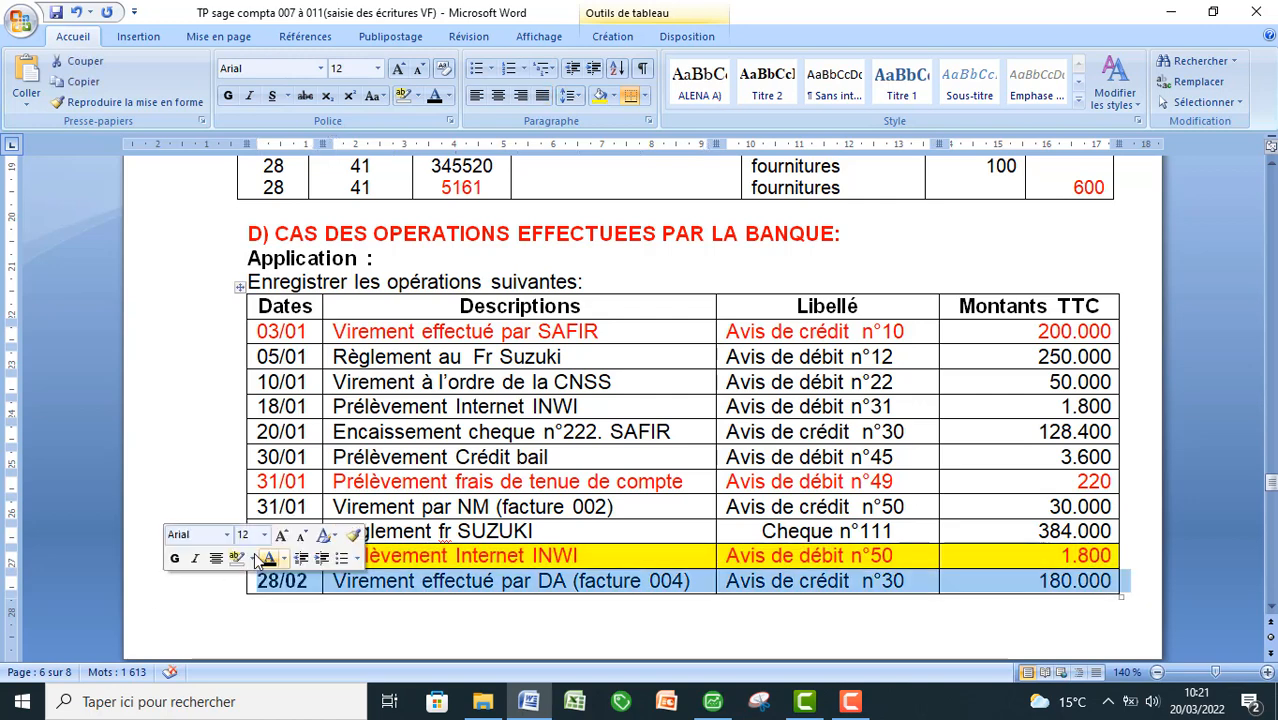
{"action": "left_click", "coordinate": [578, 637]}
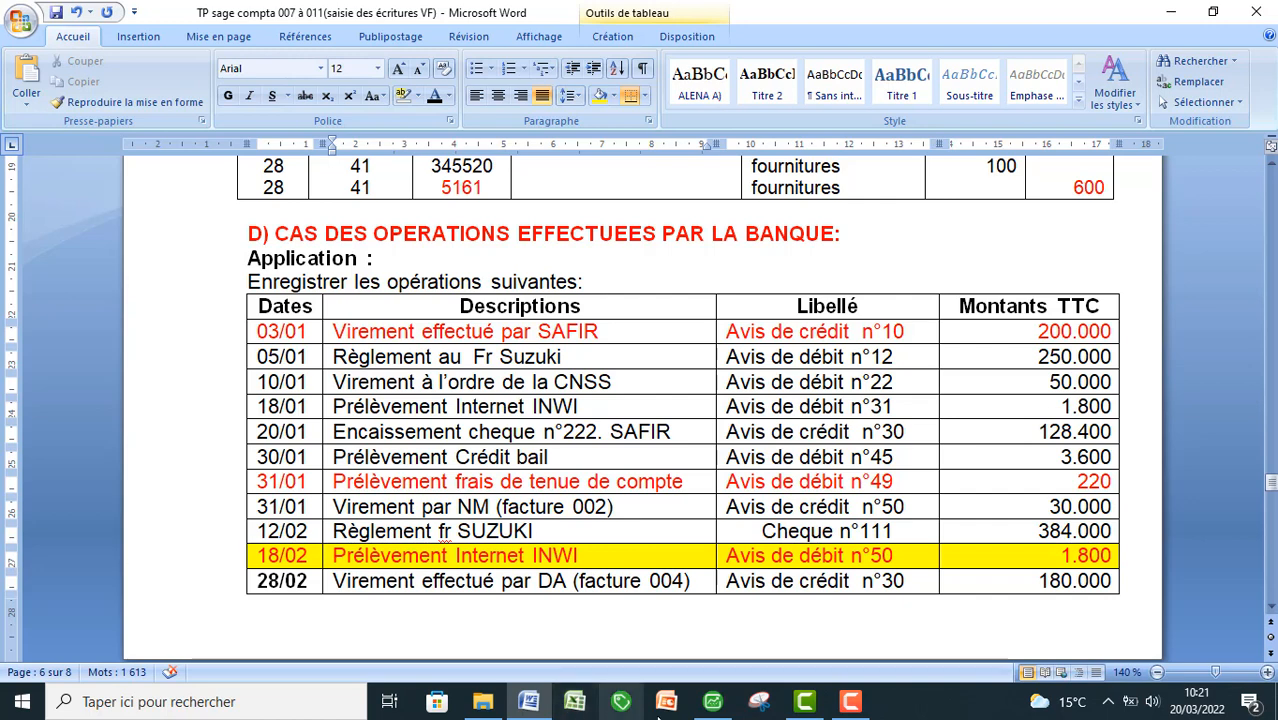
In Sage's BMCE journal for February 2022, start a line for day 18 without an invoice number on general account 6145.
{"action": "left_click", "coordinate": [712, 701]}
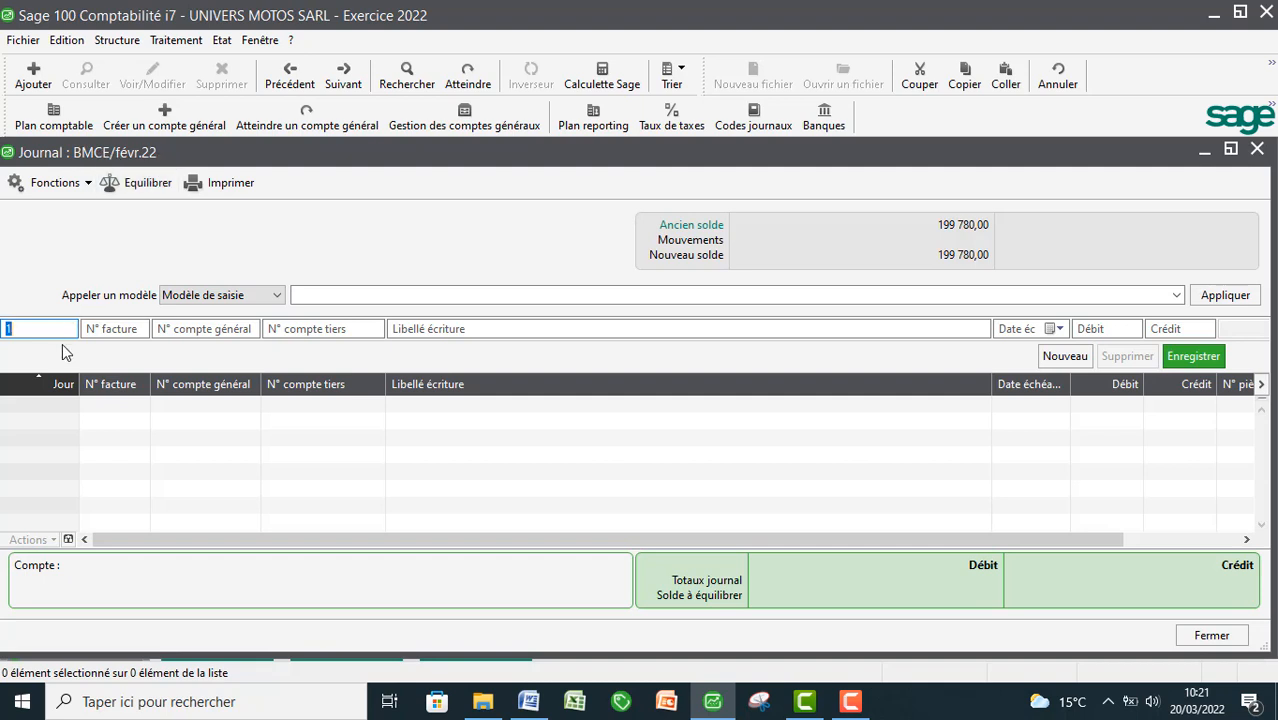
{"action": "type", "text": "18"}
{"action": "key", "text": "Tab"}
{"action": "key", "text": "Tab"}
{"action": "type", "text": "6145"}
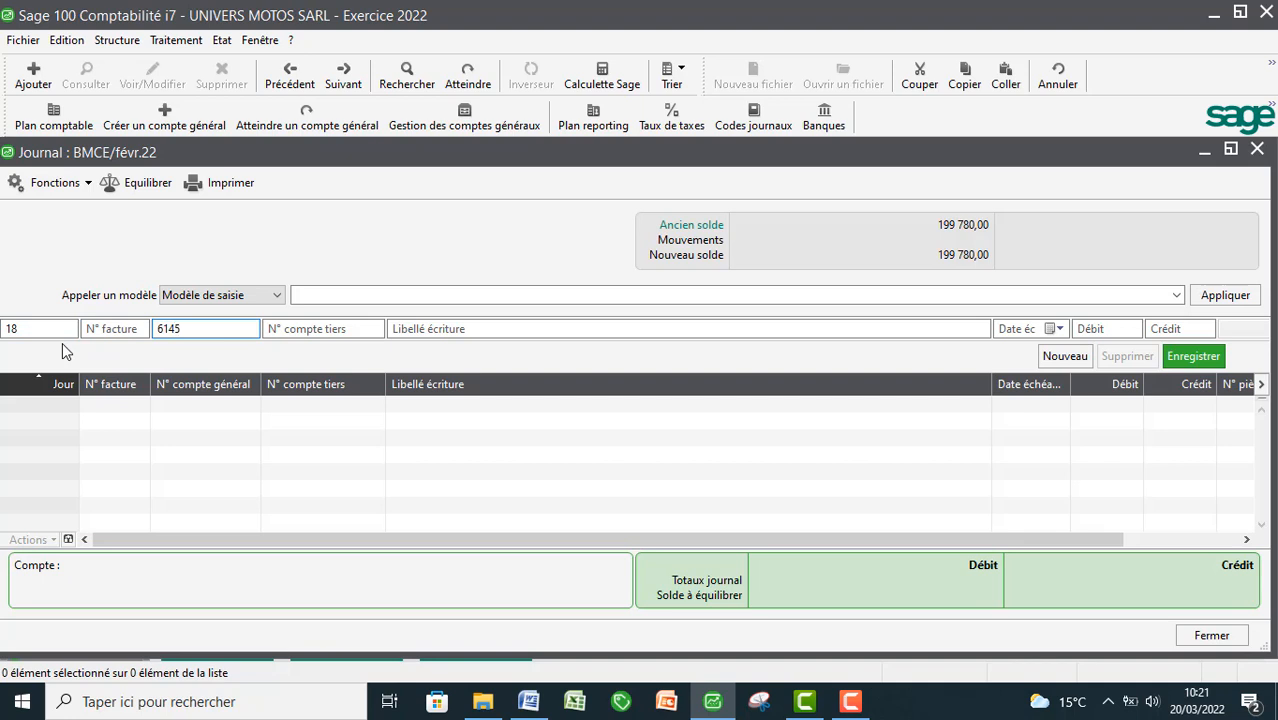
{"action": "key", "text": "Tab"}
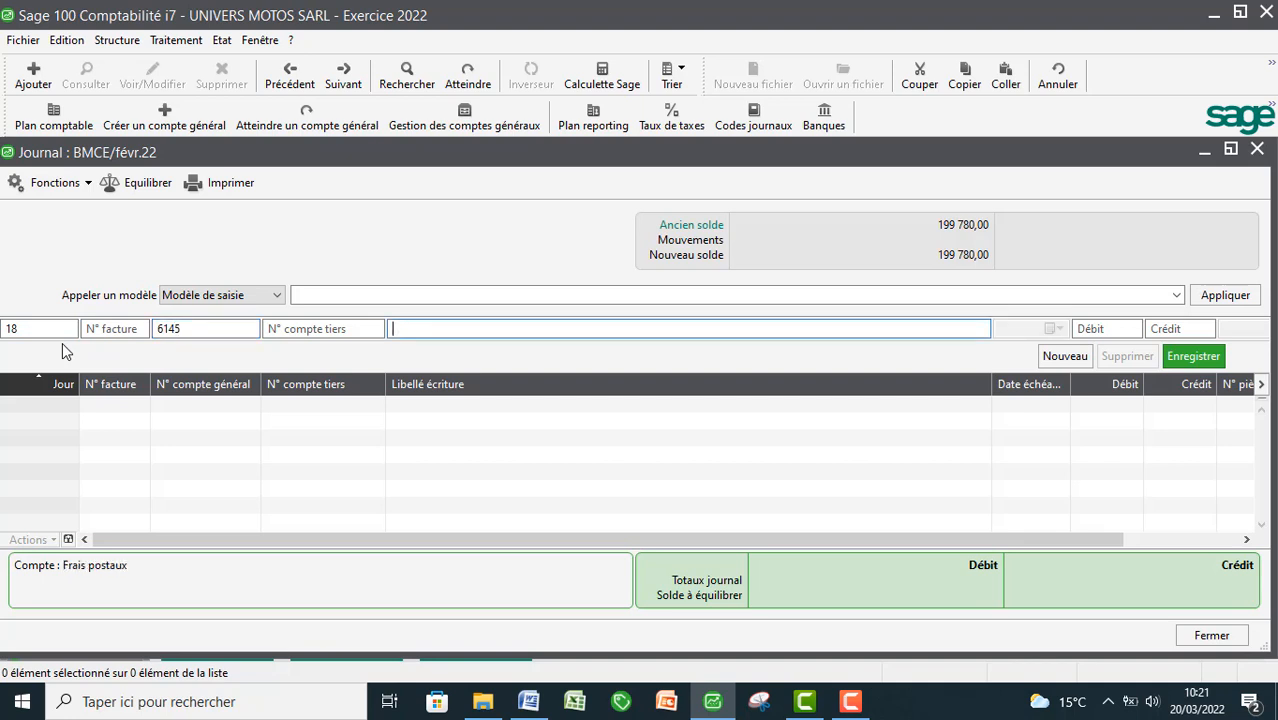
Label the 6145 line "avis de debit n°50", set its debit to 1500, and record it.
{"action": "type", "text": "avis de debit n°"}
{"action": "left_click", "coordinate": [522, 703]}
{"action": "left_click", "coordinate": [519, 704]}
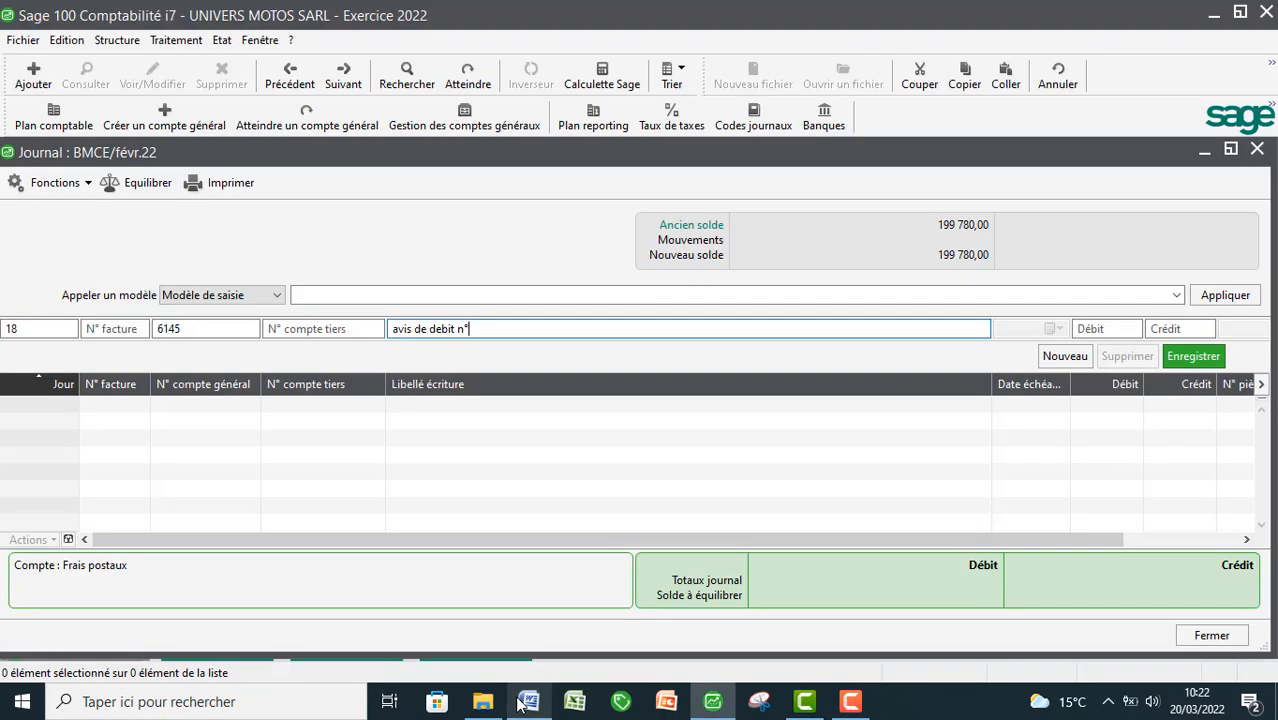
{"action": "type", "text": "50"}
{"action": "key", "text": "Tab"}
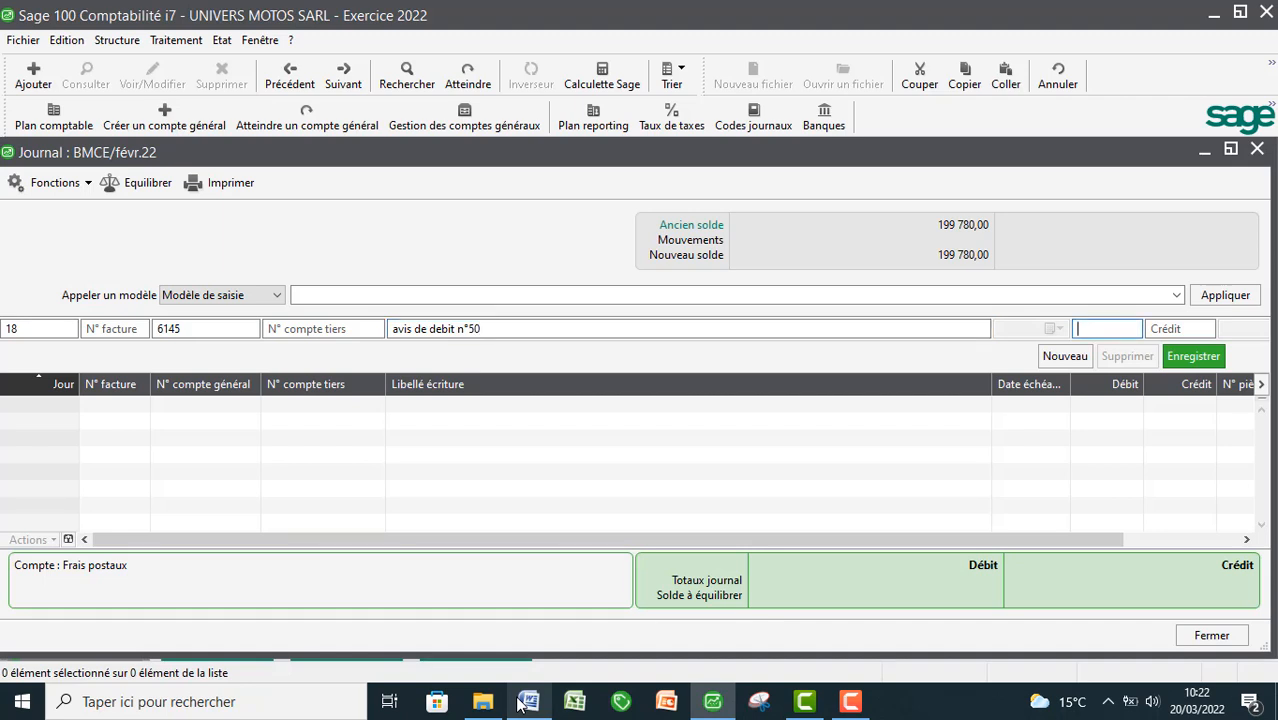
{"action": "type", "text": "1500"}
{"action": "key", "text": "Return"}
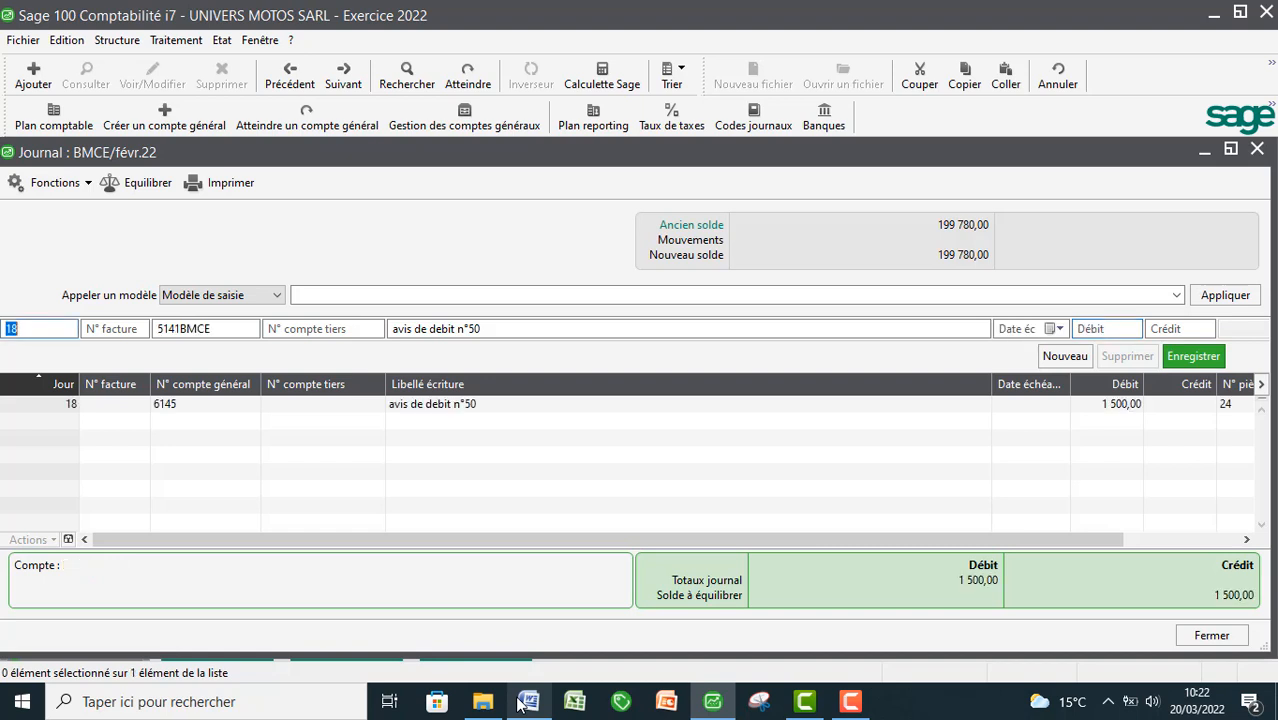
Replace the proposed account with 345520 on the next day 18 line, set its debit to 300, and record it.
{"action": "key", "text": "Tab"}
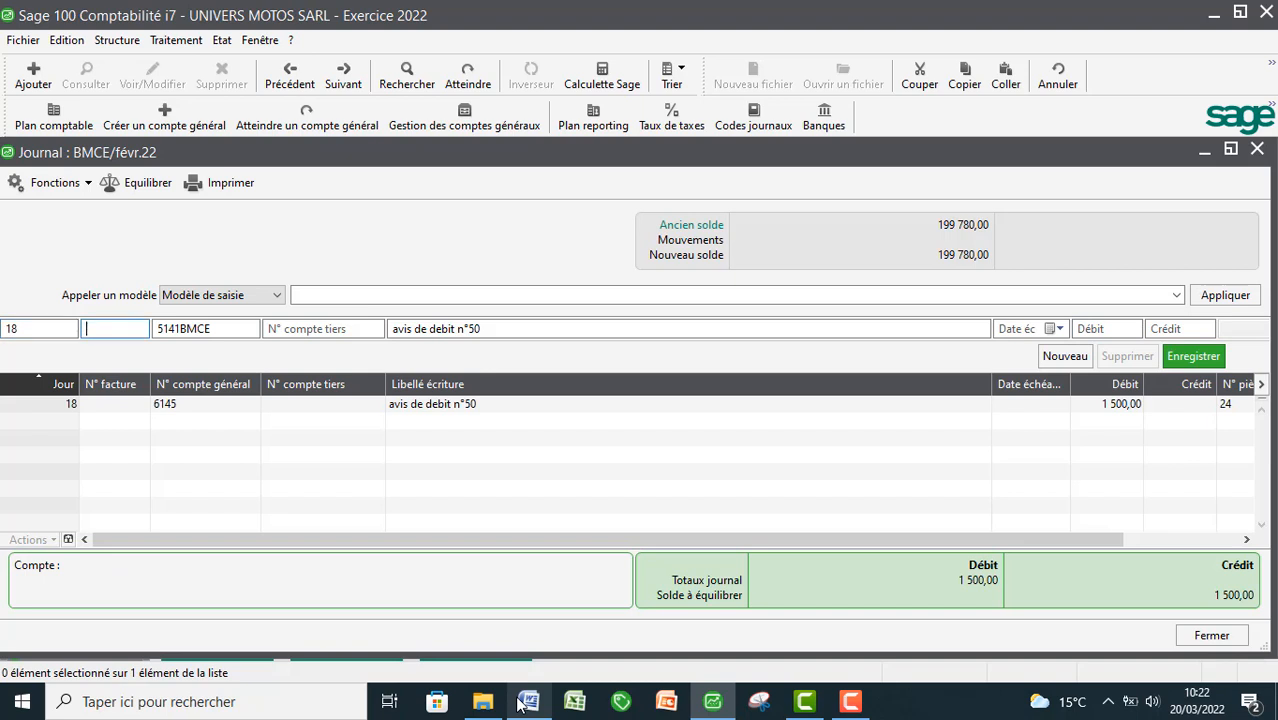
{"action": "key", "text": "Tab"}
{"action": "key", "text": "BackSpace"}
{"action": "type", "text": "345520"}
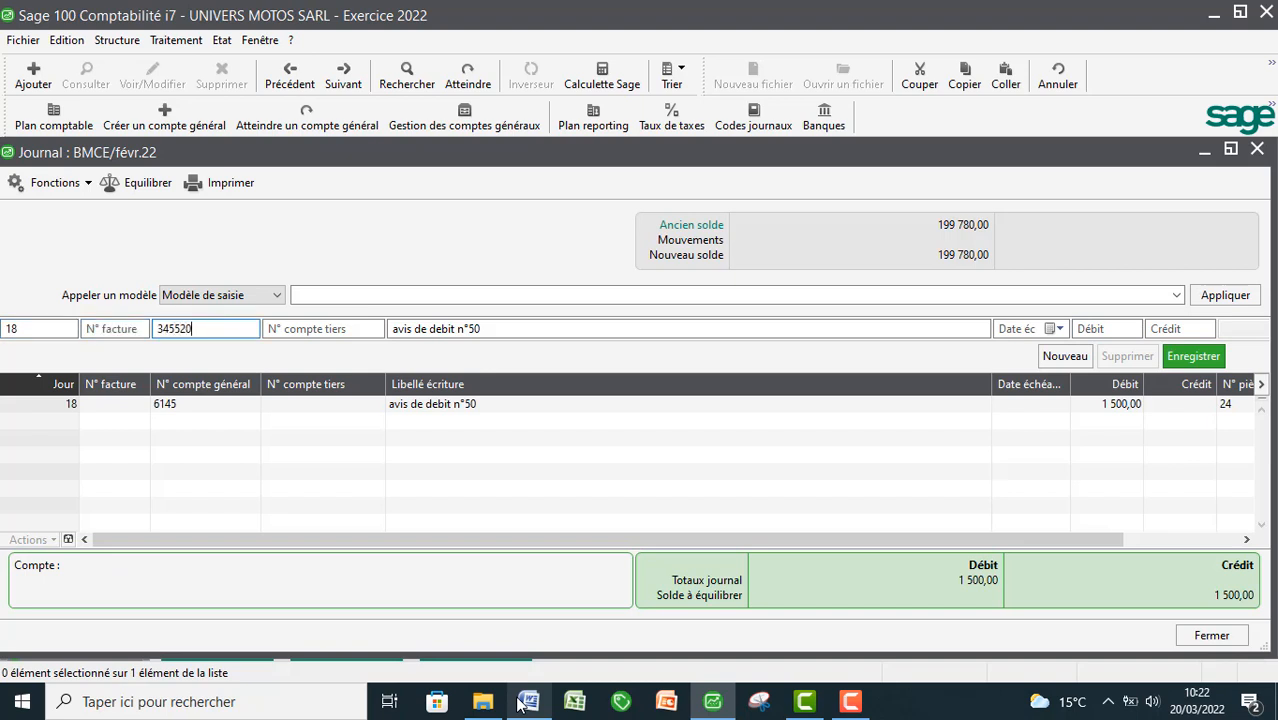
{"action": "key", "text": "Tab"}
{"action": "key", "text": "Tab"}
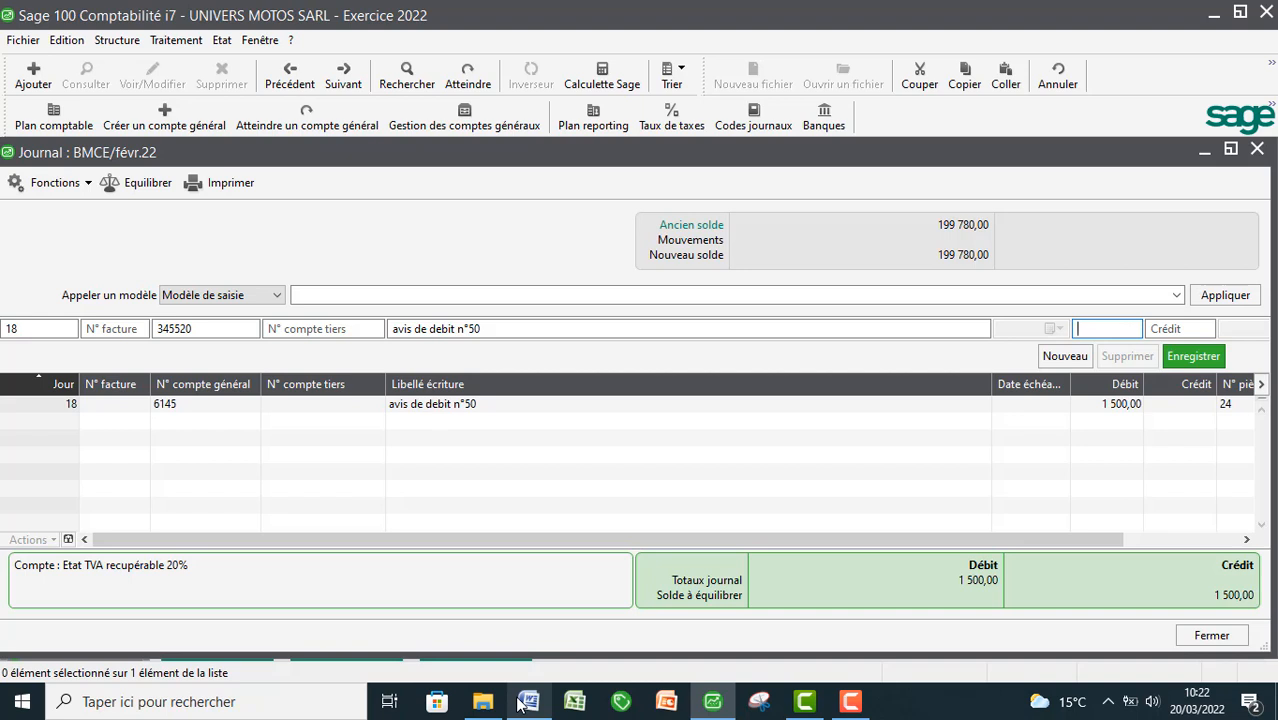
{"action": "type", "text": "300"}
{"action": "key", "text": "Return"}
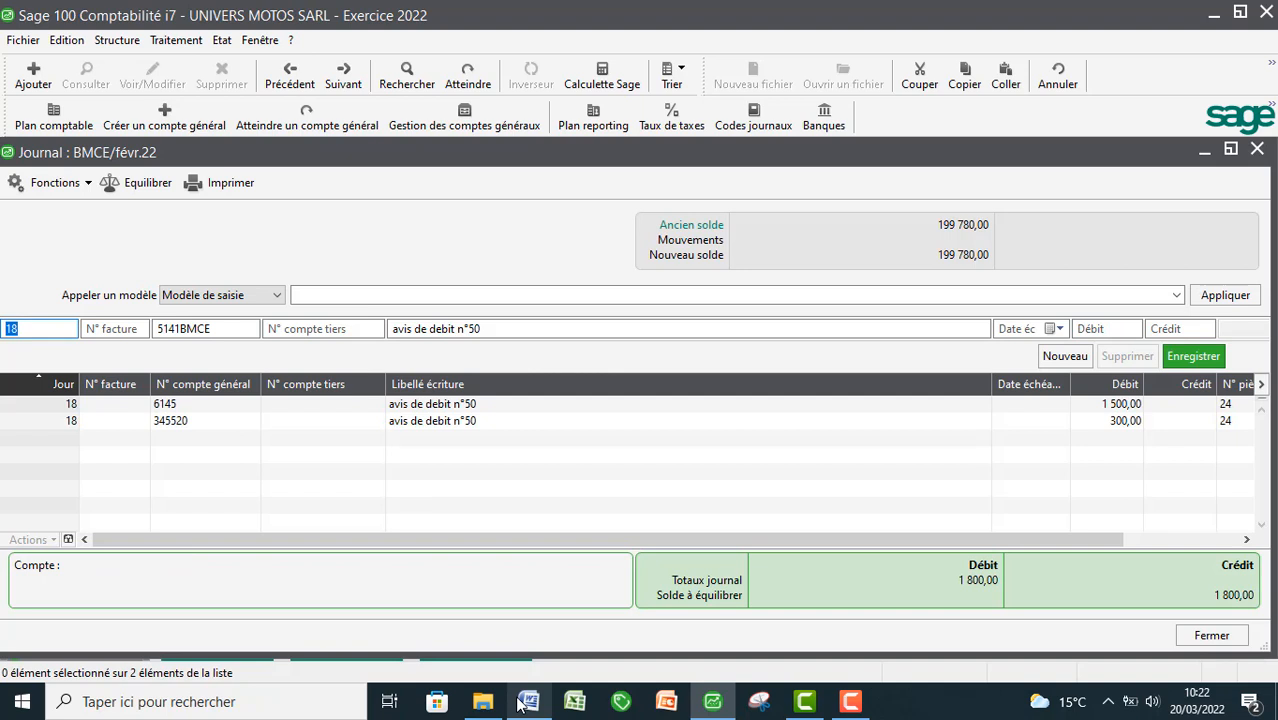
Record the proposed counterpart line for day 18 on account 5141BMCE with a credit of 1800.
{"action": "key", "text": "Return"}
{"action": "key", "text": "Return"}
{"action": "key", "text": "Return"}
{"action": "key", "text": "Return"}
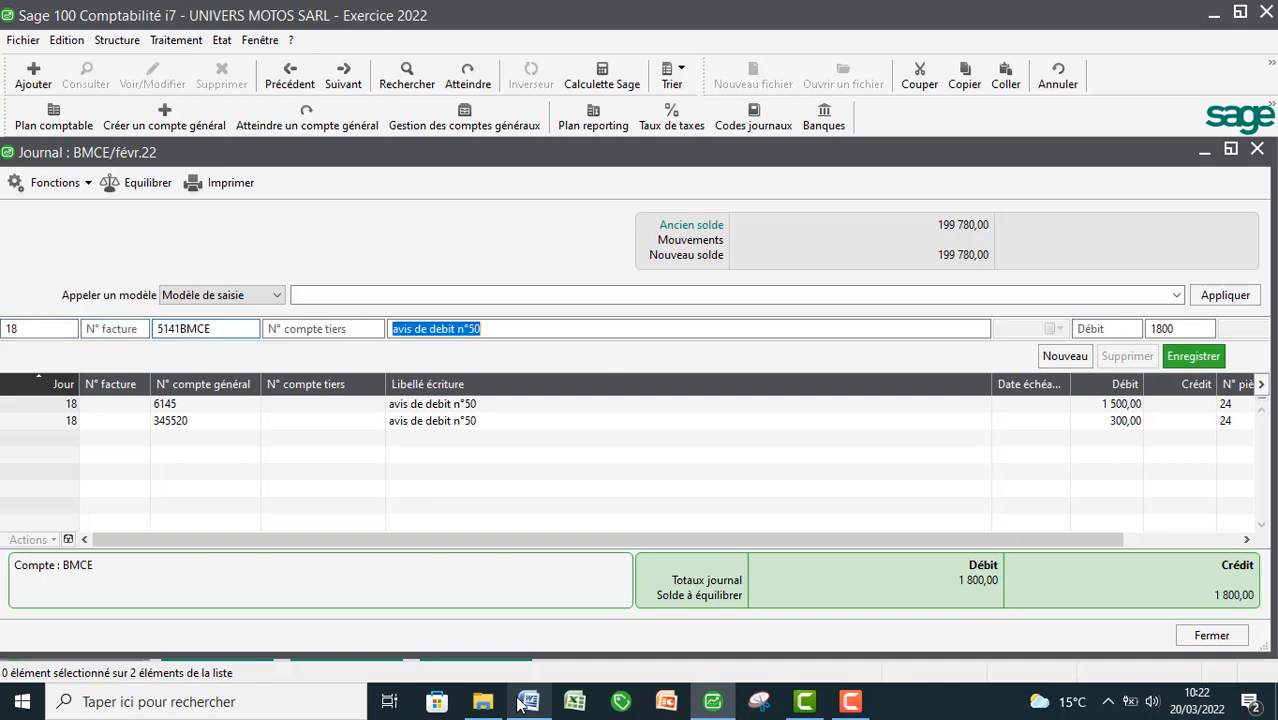
{"action": "key", "text": "Return"}
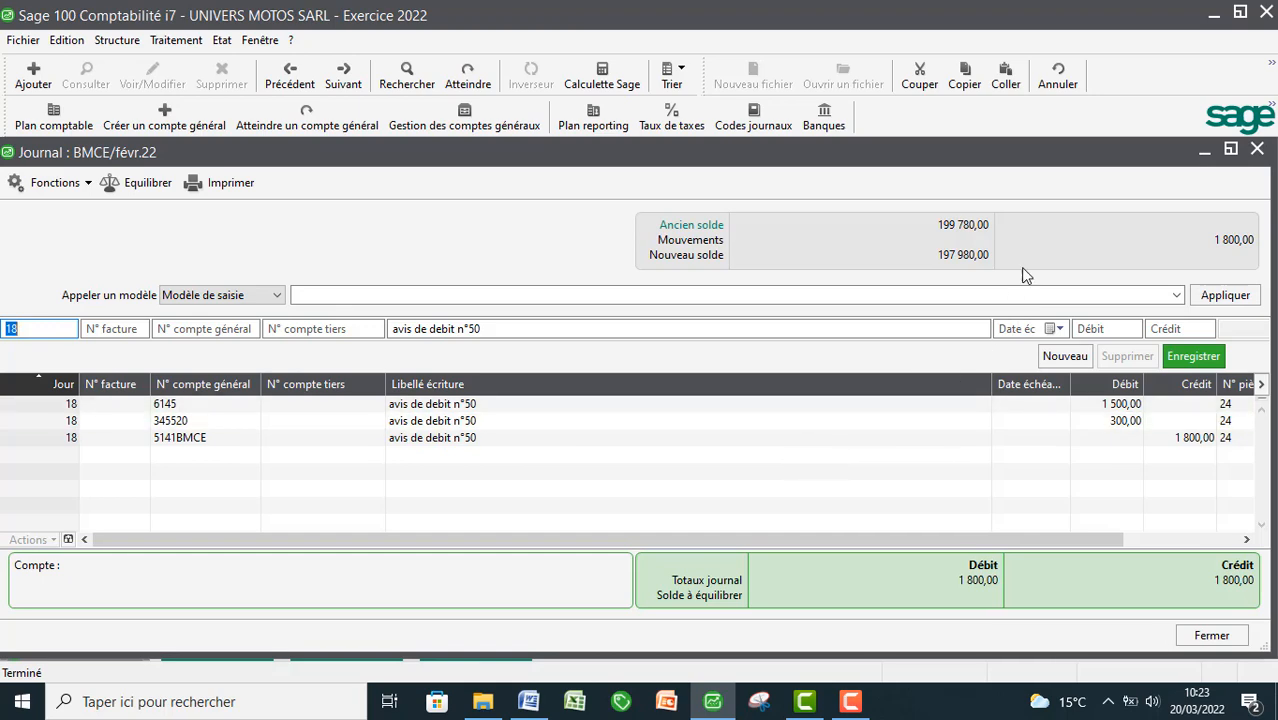
Close the February BMCE journal and filter the journal entry list to open journals only.
{"action": "left_click", "coordinate": [1257, 149]}
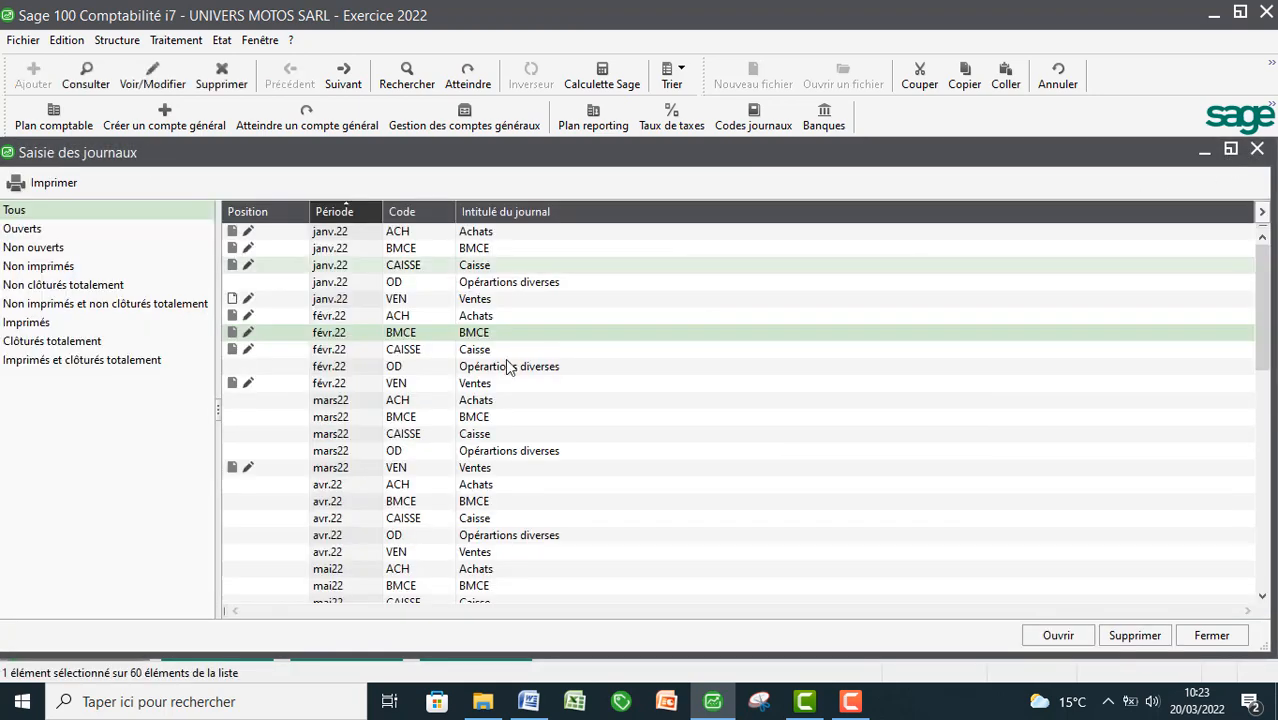
{"action": "left_click", "coordinate": [17, 232]}
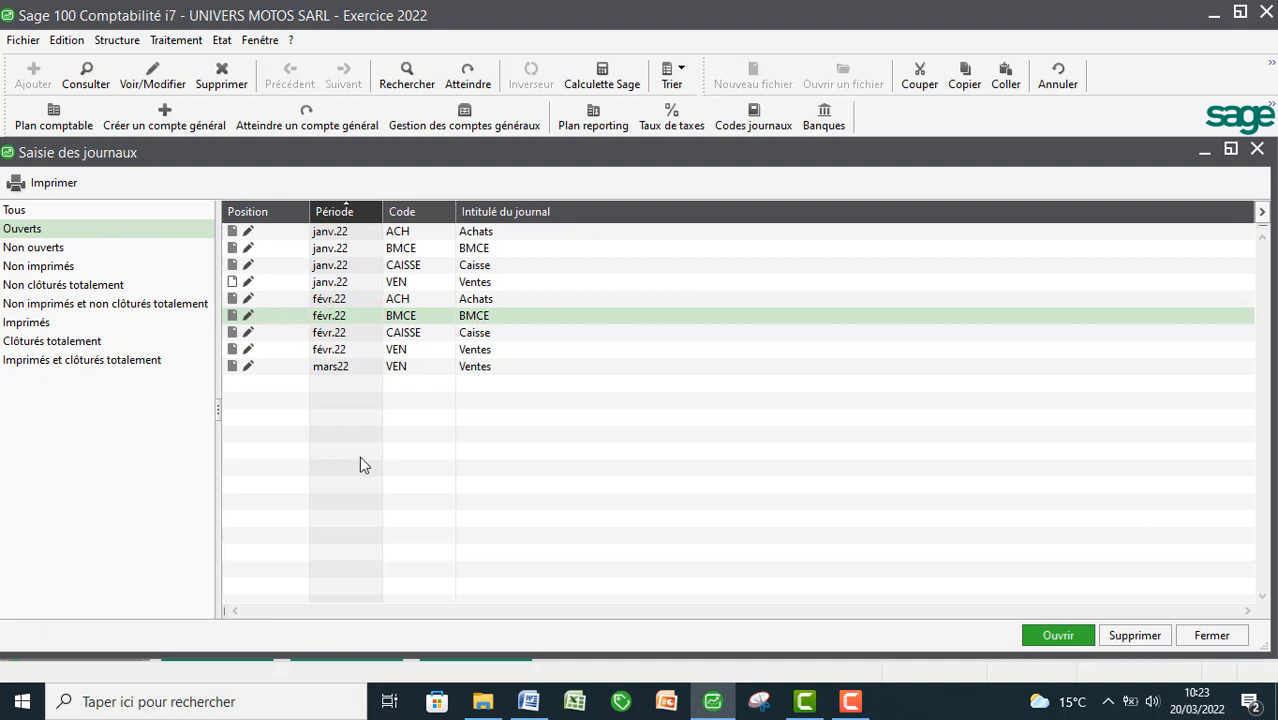
Preview the printed entry draft (Brouillard de saisie) of the February 2022 BMCE journal, and close the preview and the journal.
{"action": "left_click", "coordinate": [328, 316]}
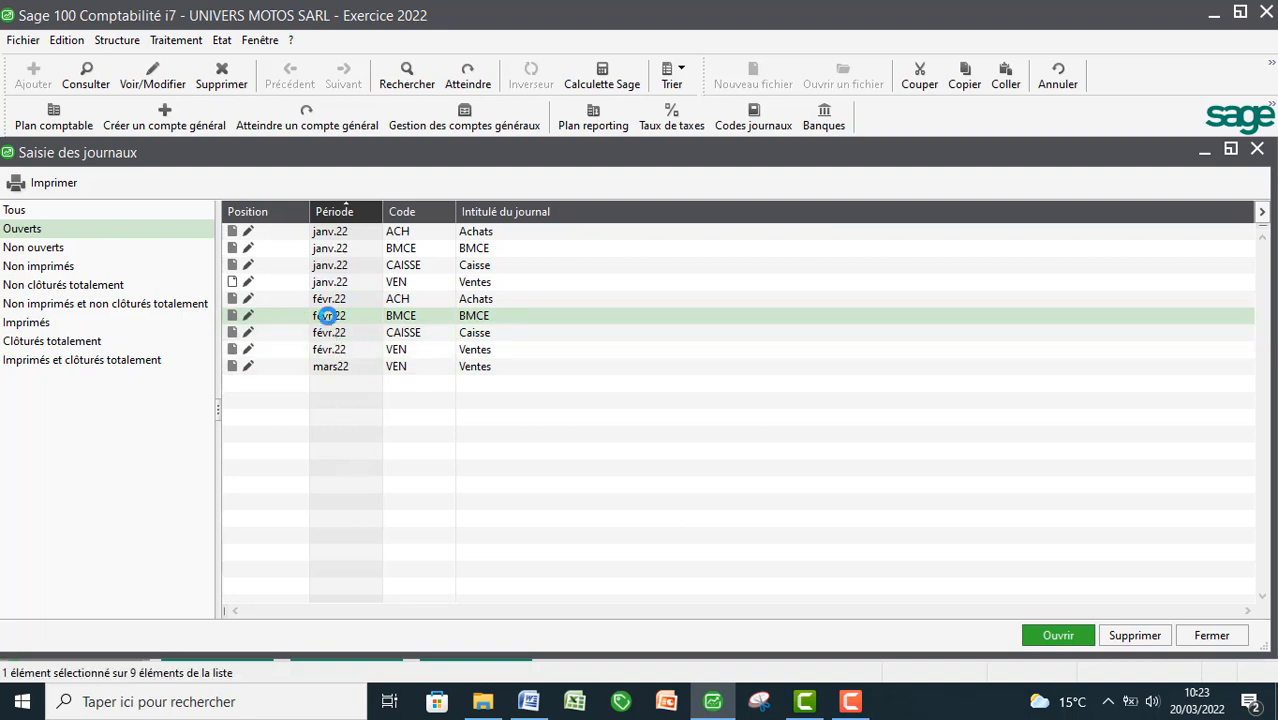
{"action": "double_click", "coordinate": [328, 316]}
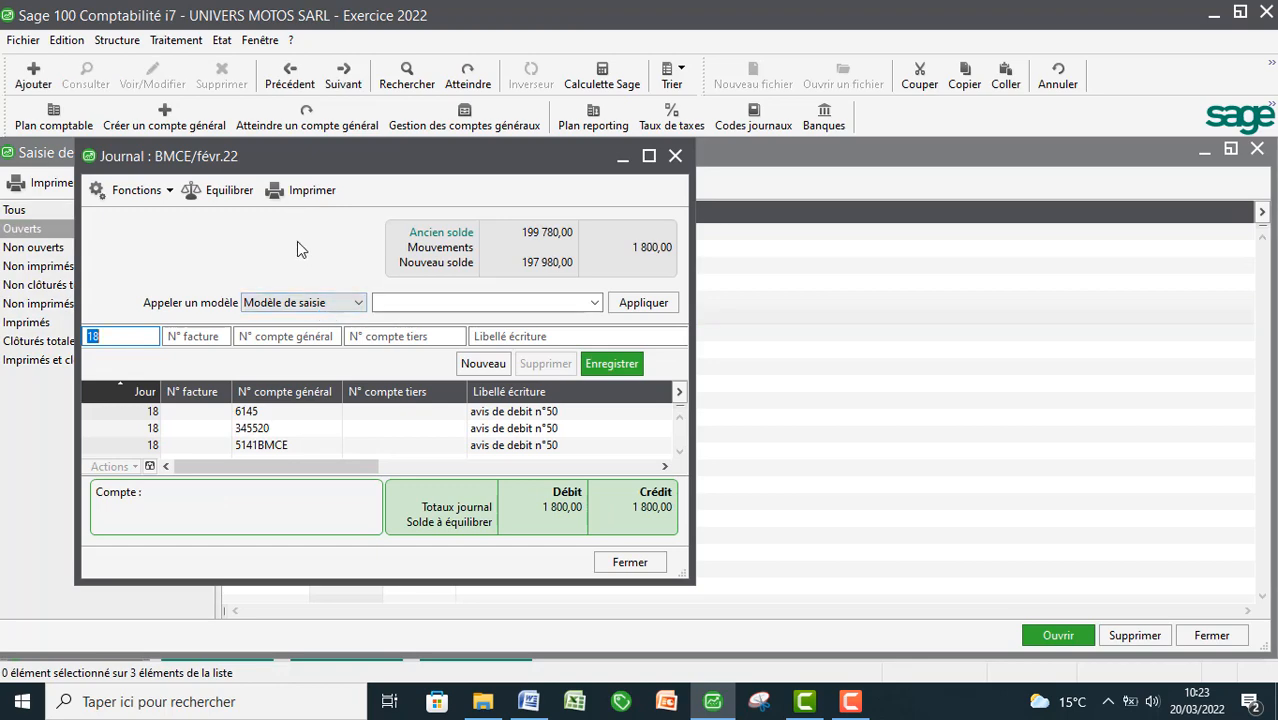
{"action": "left_click", "coordinate": [300, 190]}
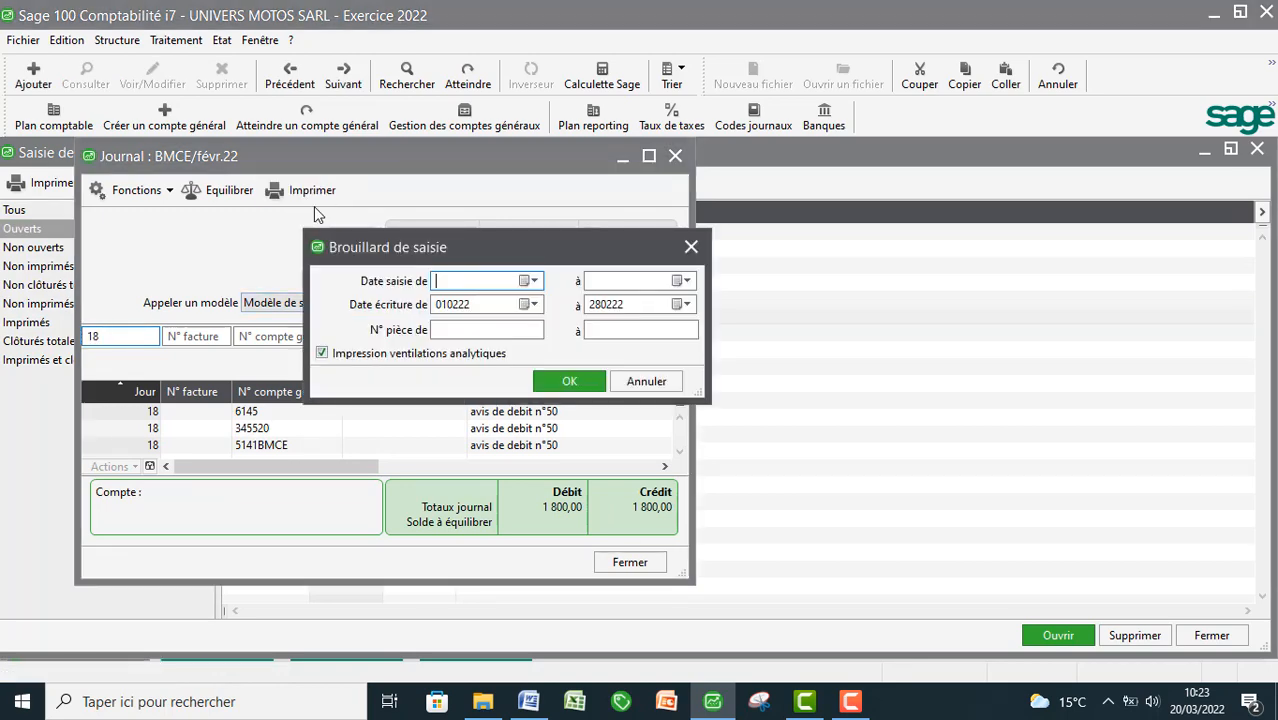
{"action": "left_click", "coordinate": [565, 381]}
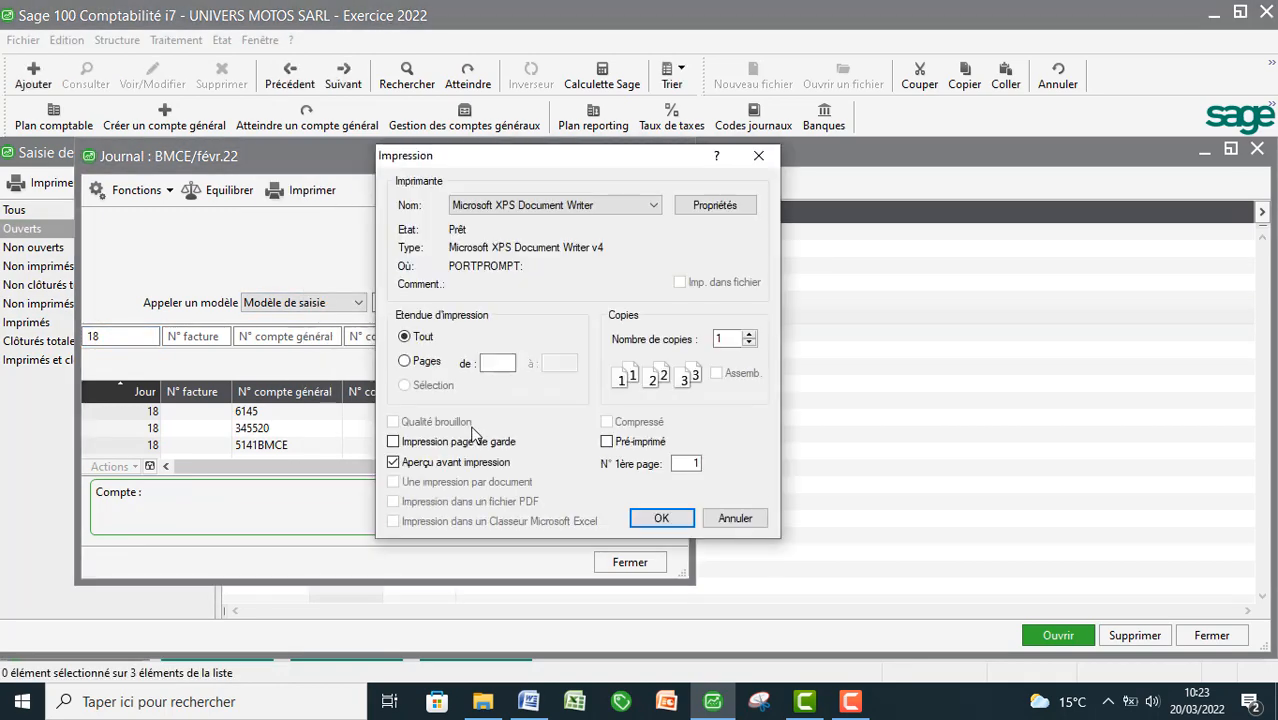
{"action": "left_click", "coordinate": [660, 518]}
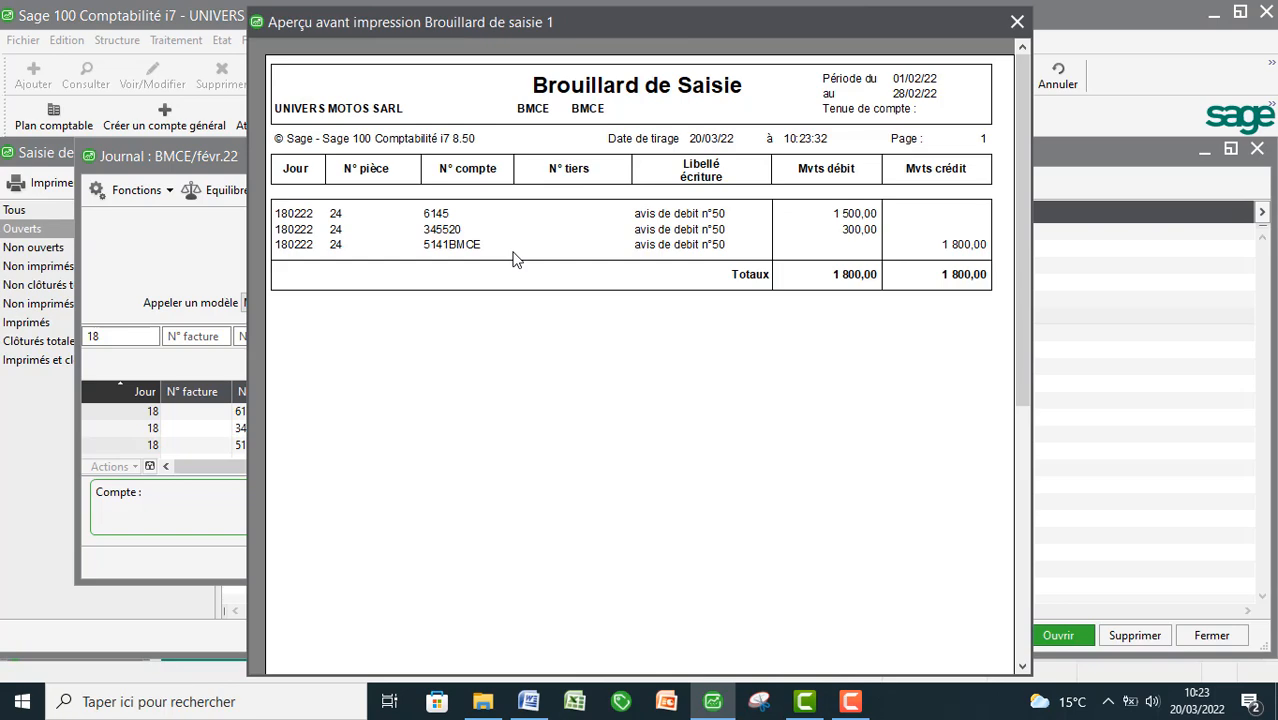
{"action": "key", "text": "Escape"}
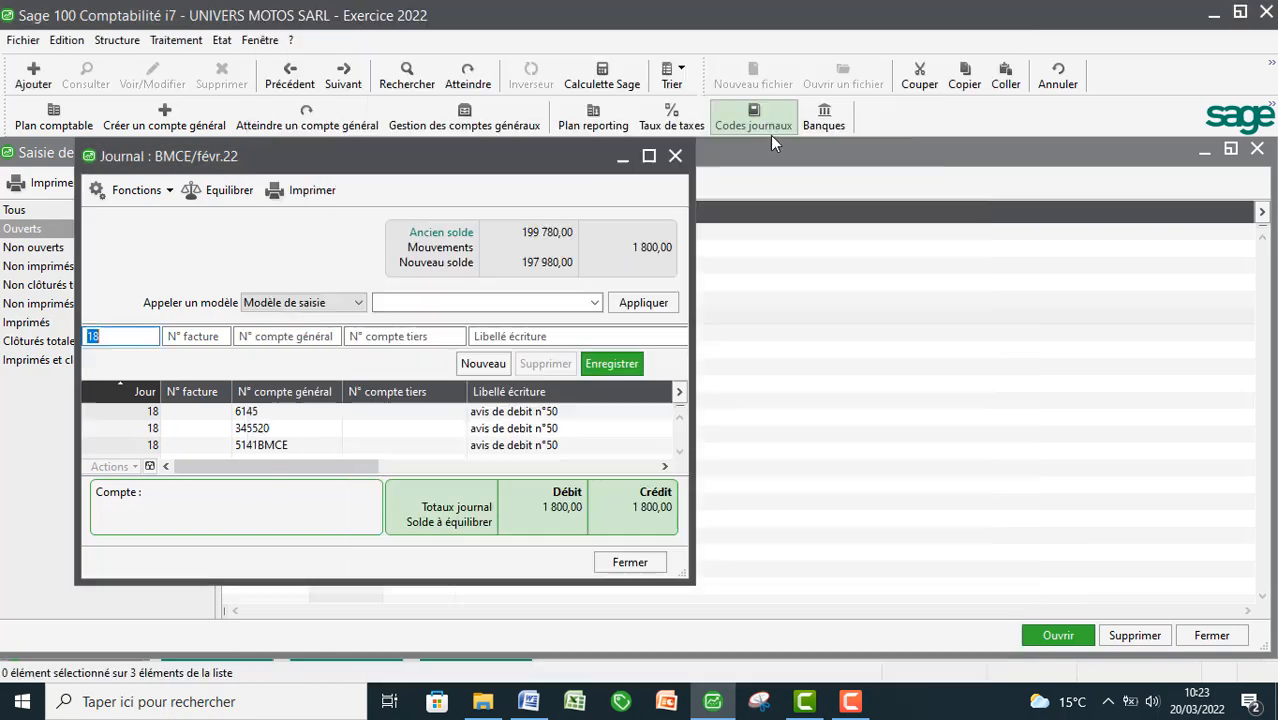
{"action": "left_click", "coordinate": [676, 156]}
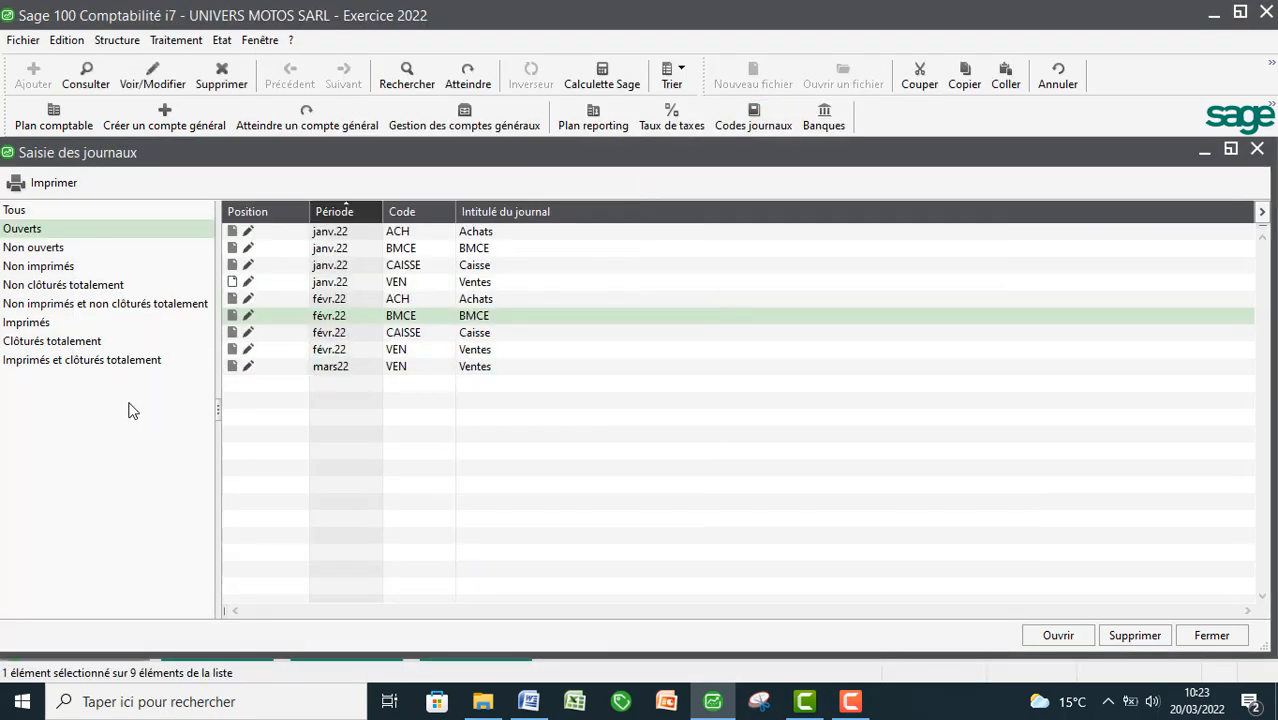